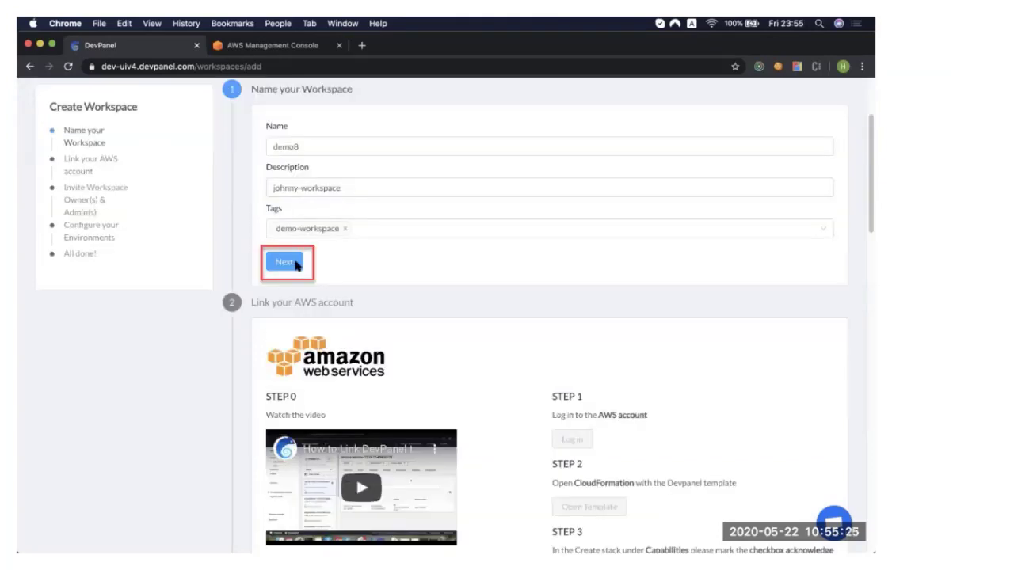
Submit the demo8 workspace details and create the CloudFormation stack from the DevPanel template, acknowledging that IAM resources might be created.
{"action": "left_click", "coordinate": [285, 262]}
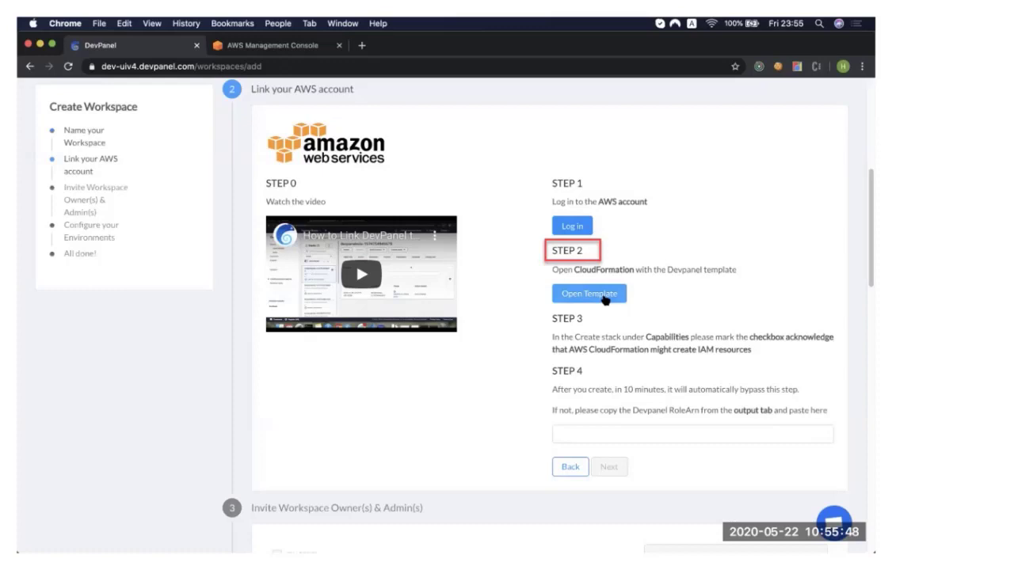
{"action": "left_click", "coordinate": [588, 293]}
{"action": "left_click", "coordinate": [96, 479]}
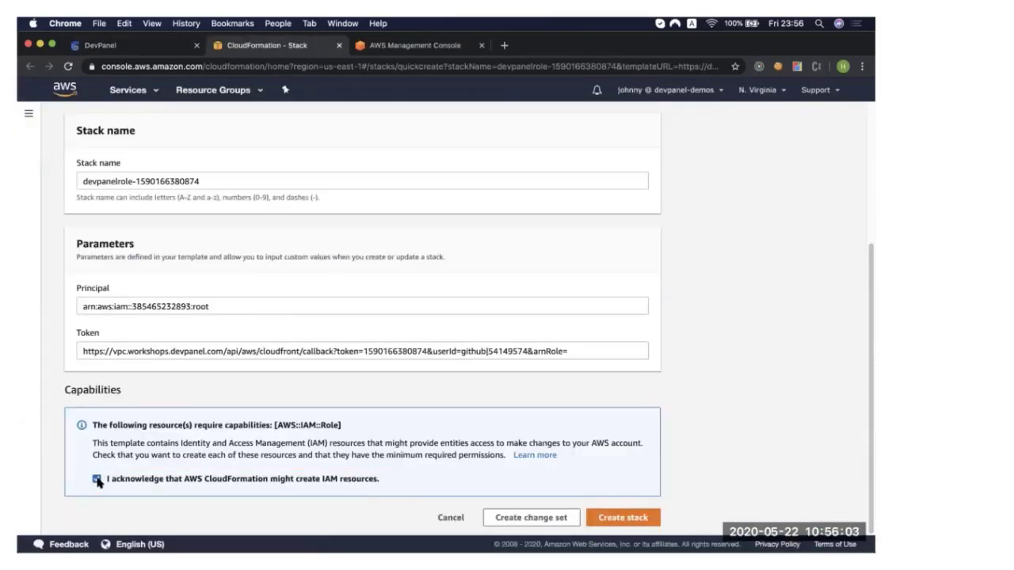
{"action": "left_click", "coordinate": [623, 517]}
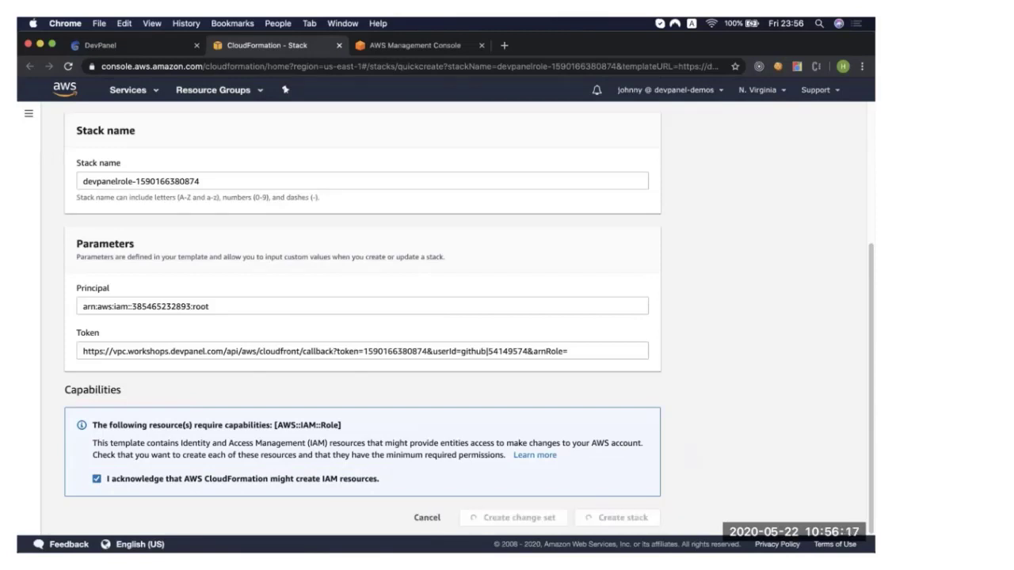
Refresh the new stack's events to follow its creation and open the stack's outputs.
{"action": "left_click", "coordinate": [838, 236]}
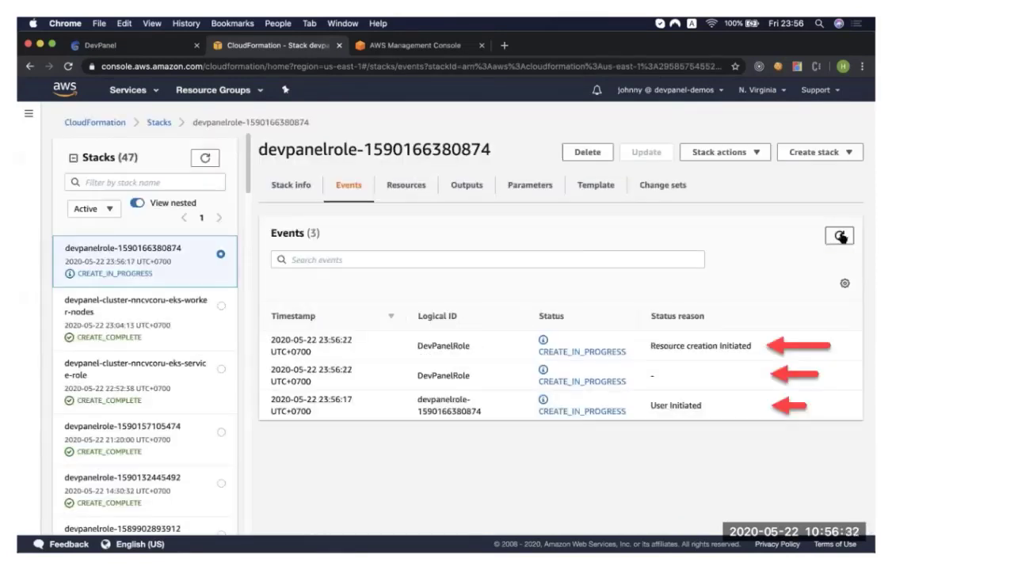
{"action": "left_click", "coordinate": [840, 237]}
{"action": "left_click", "coordinate": [840, 236]}
{"action": "left_click", "coordinate": [840, 237]}
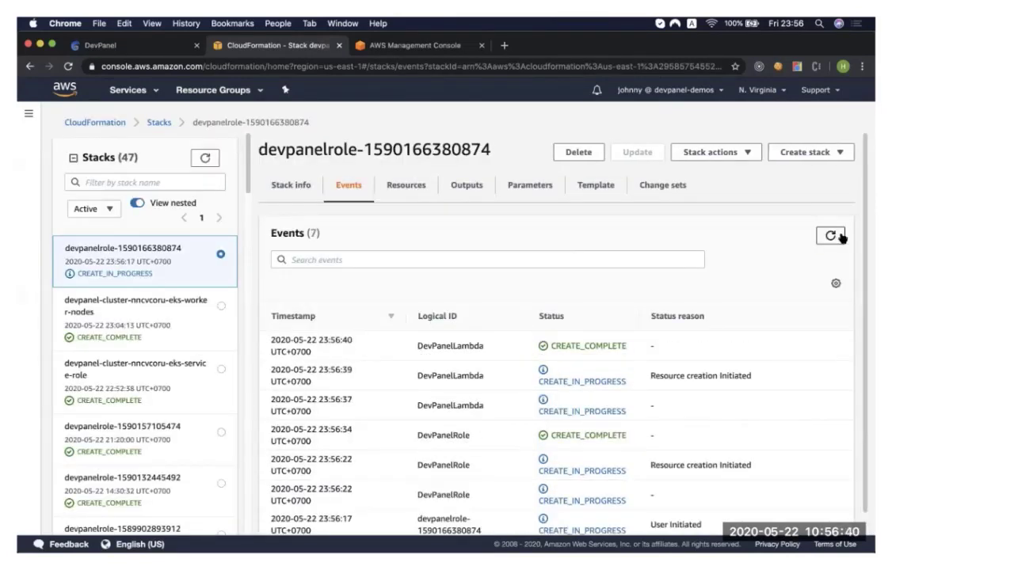
{"action": "left_click", "coordinate": [832, 236]}
{"action": "left_click_drag", "start_coordinate": [417, 340], "coordinate": [481, 351]}
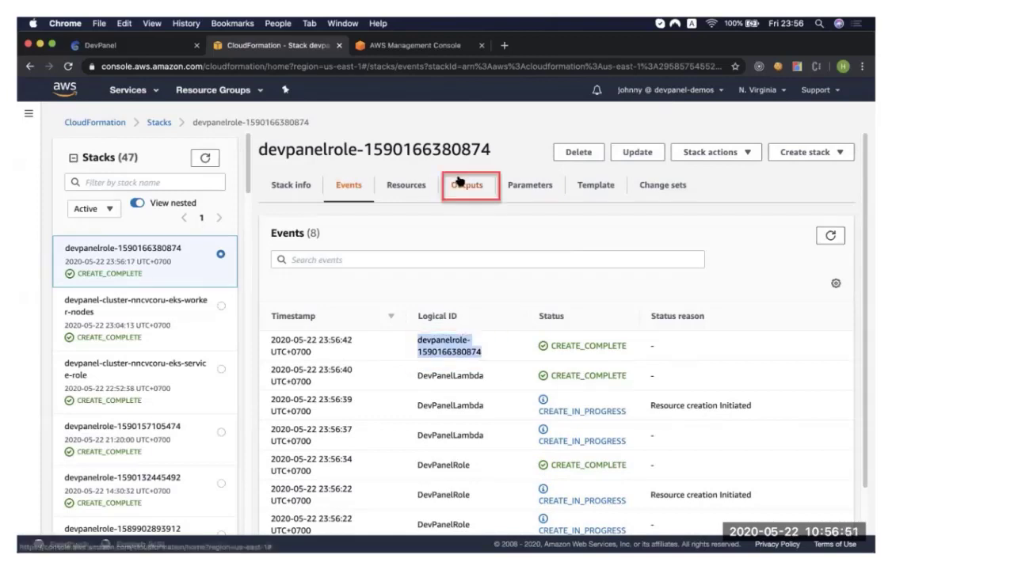
{"action": "left_click", "coordinate": [460, 181]}
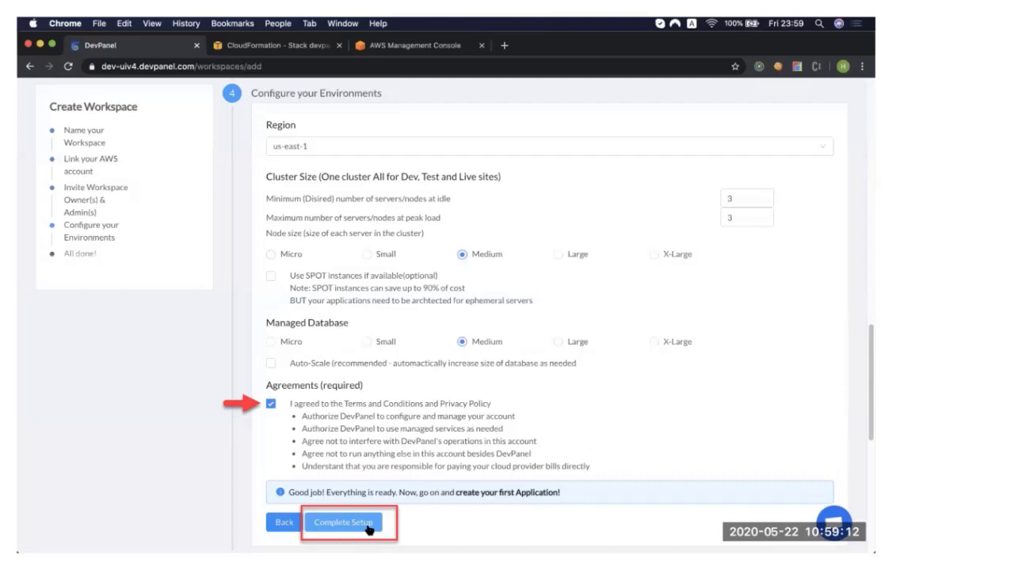
Complete the workspace setup for region us-east-1 with medium nodes, a medium database and the agreements accepted.
{"action": "left_click", "coordinate": [366, 524]}
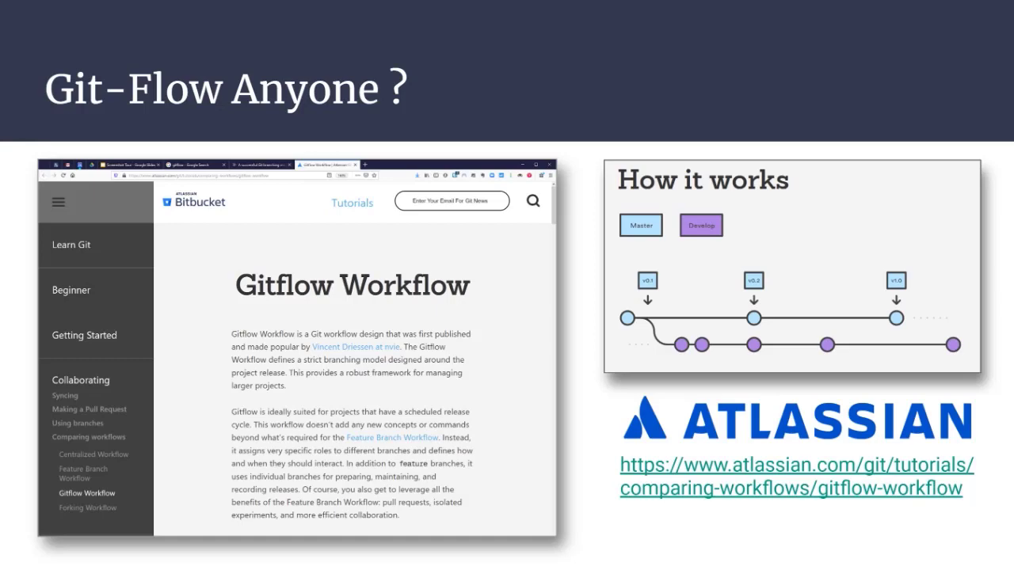
{"action": "key", "text": "Right"}
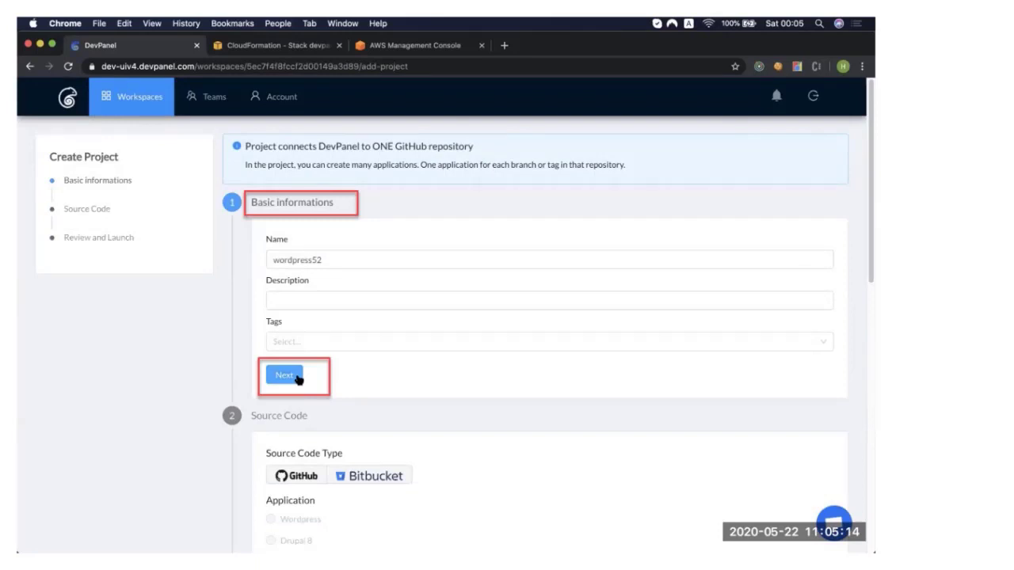
Submit the basic information for project wordpress52 and link a GitHub account as its source code provider.
{"action": "left_click", "coordinate": [296, 376]}
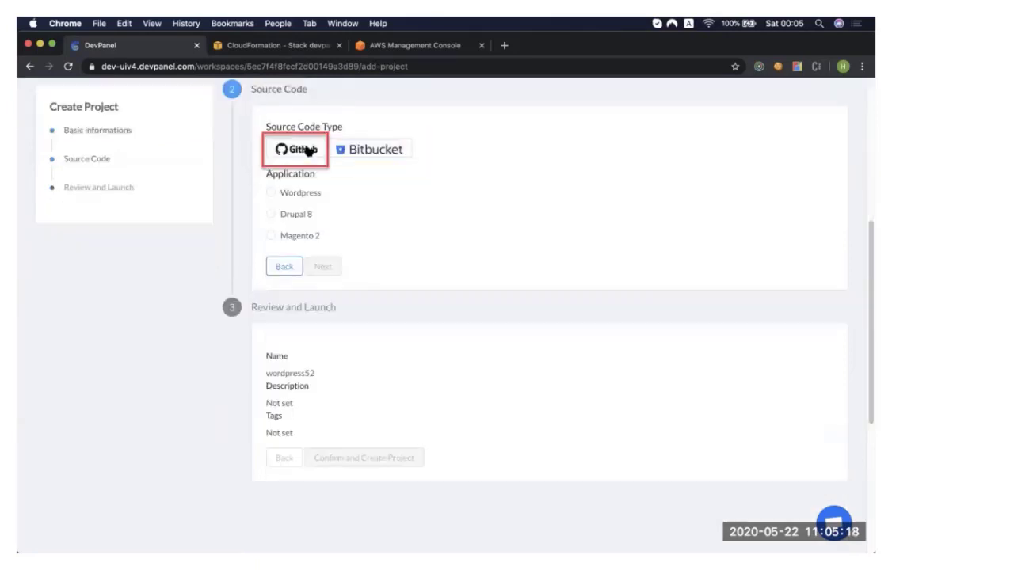
{"action": "left_click", "coordinate": [308, 151]}
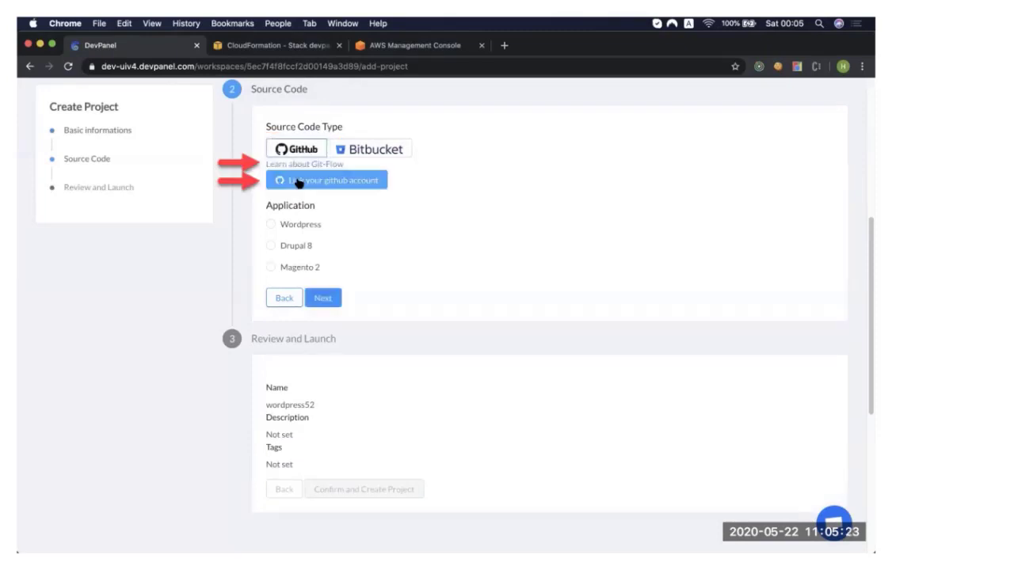
{"action": "left_click", "coordinate": [299, 182]}
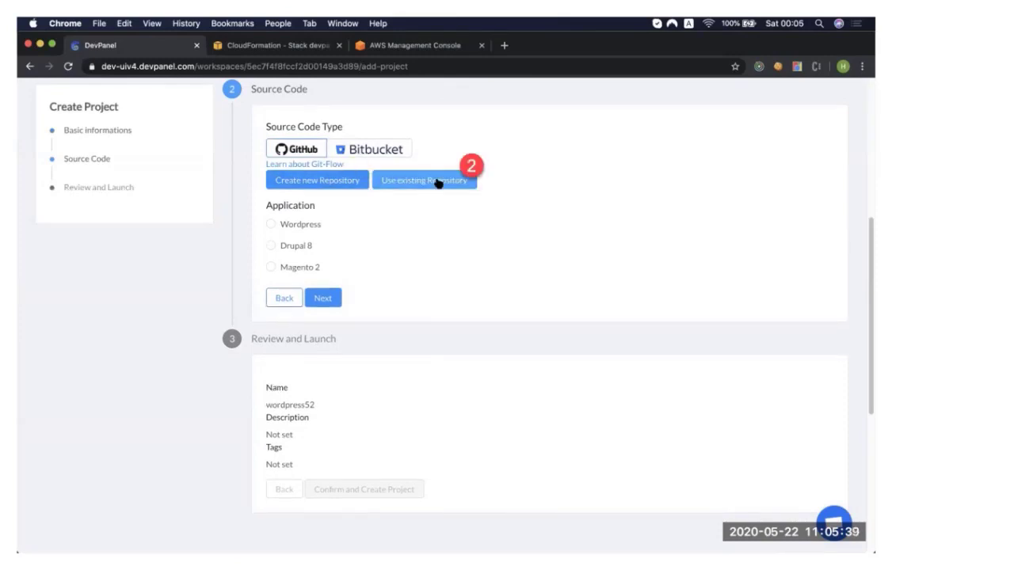
Use the existing repository wordpressdm51 and assign its develop, release and master branches to the matching roles.
{"action": "left_click", "coordinate": [438, 182]}
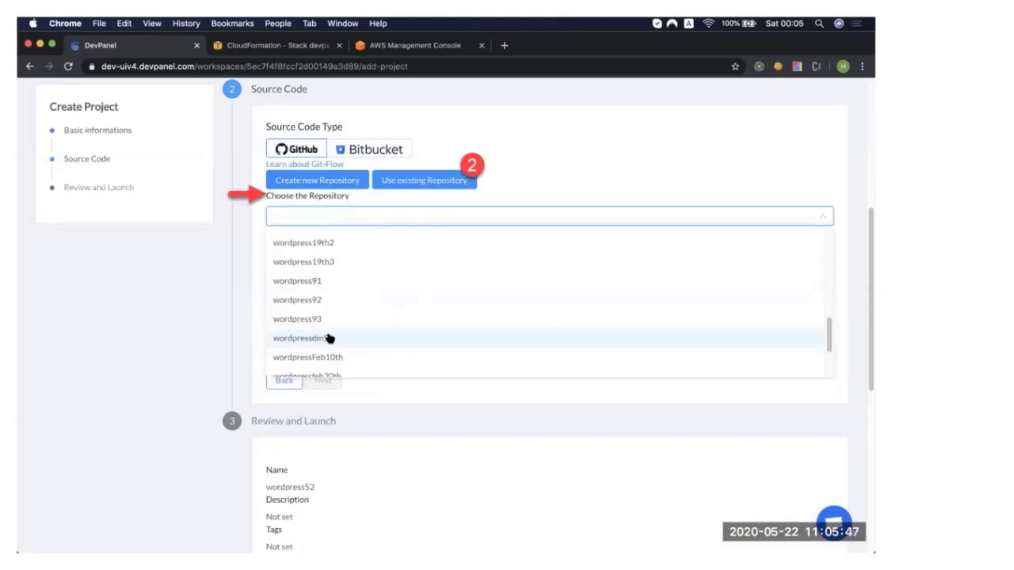
{"action": "left_click", "coordinate": [329, 338]}
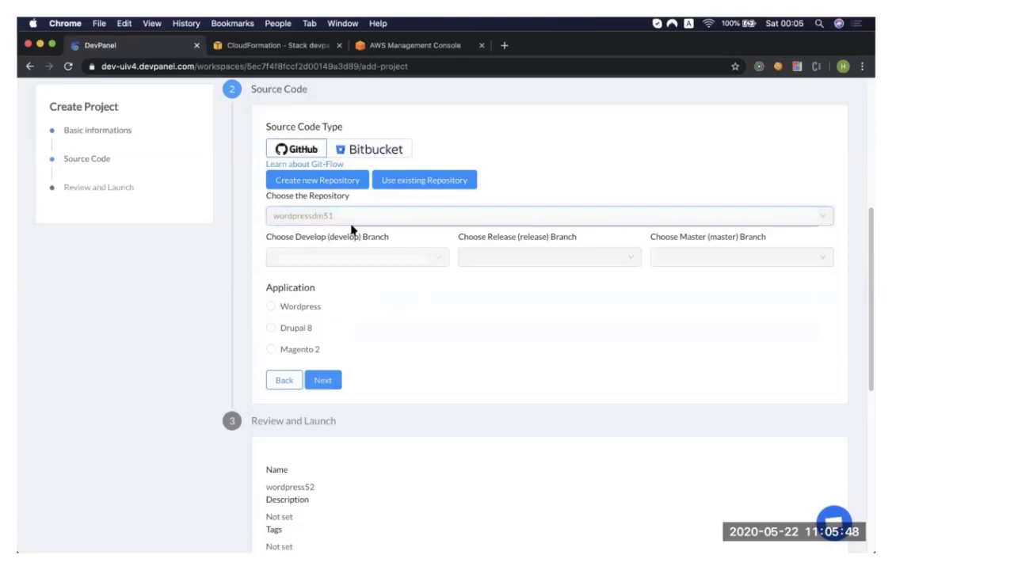
{"action": "left_click", "coordinate": [352, 258]}
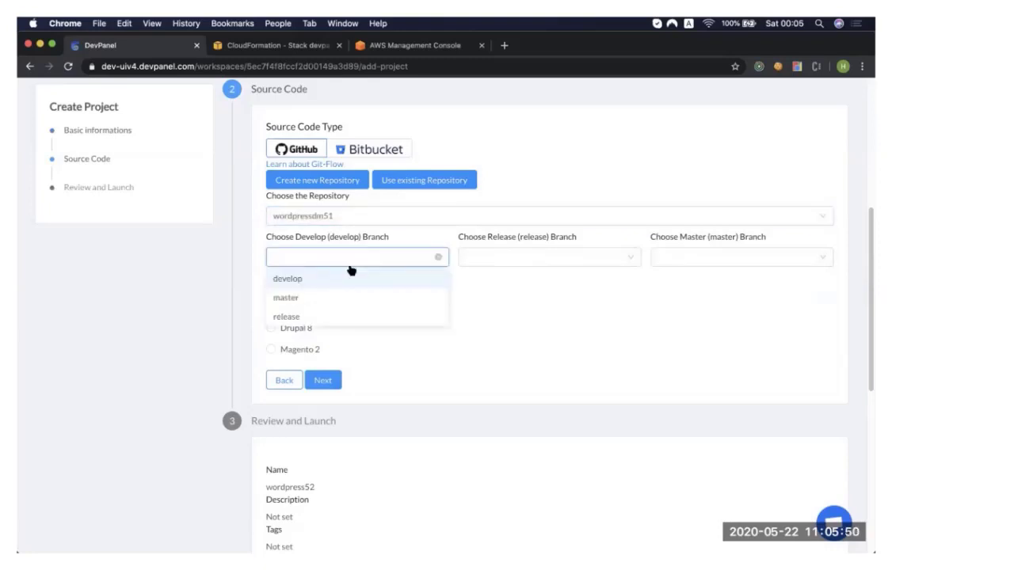
{"action": "left_click", "coordinate": [351, 276]}
{"action": "left_click", "coordinate": [523, 257]}
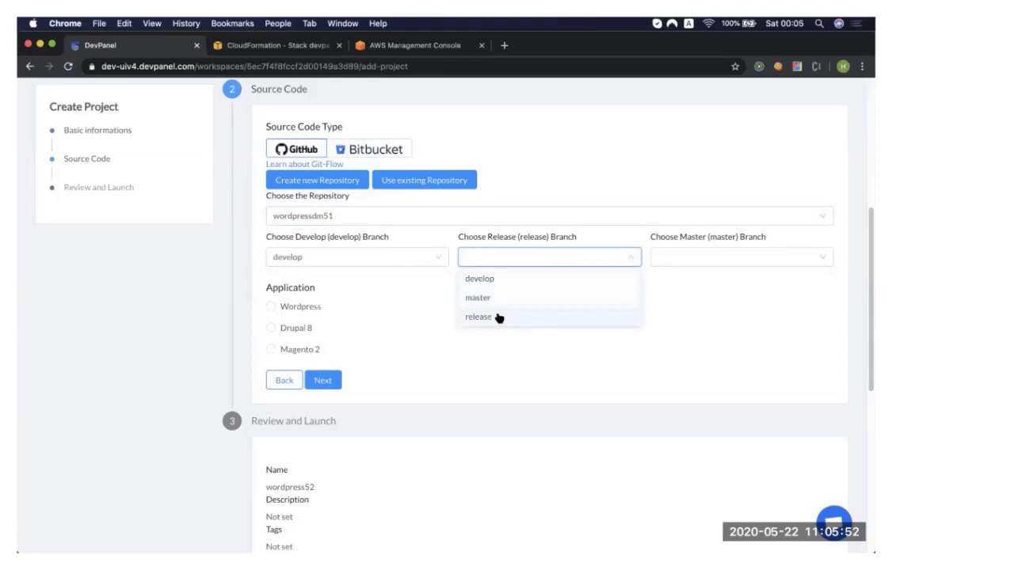
{"action": "left_click", "coordinate": [499, 317]}
{"action": "left_click", "coordinate": [737, 257]}
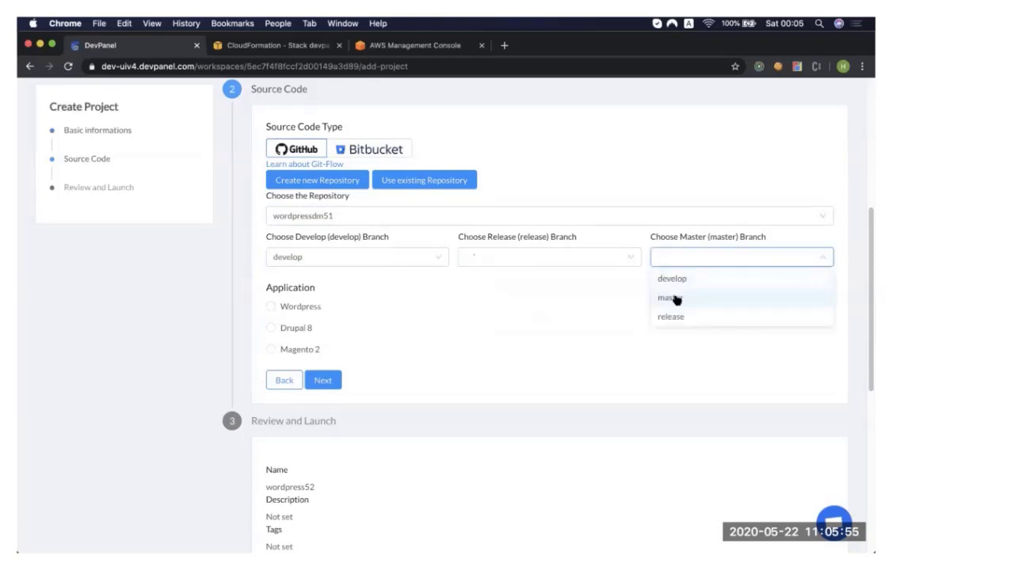
{"action": "left_click", "coordinate": [673, 297]}
Create the project with a new GitHub repository named wordpress52 and a new WordPress installation.
{"action": "left_click", "coordinate": [271, 307]}
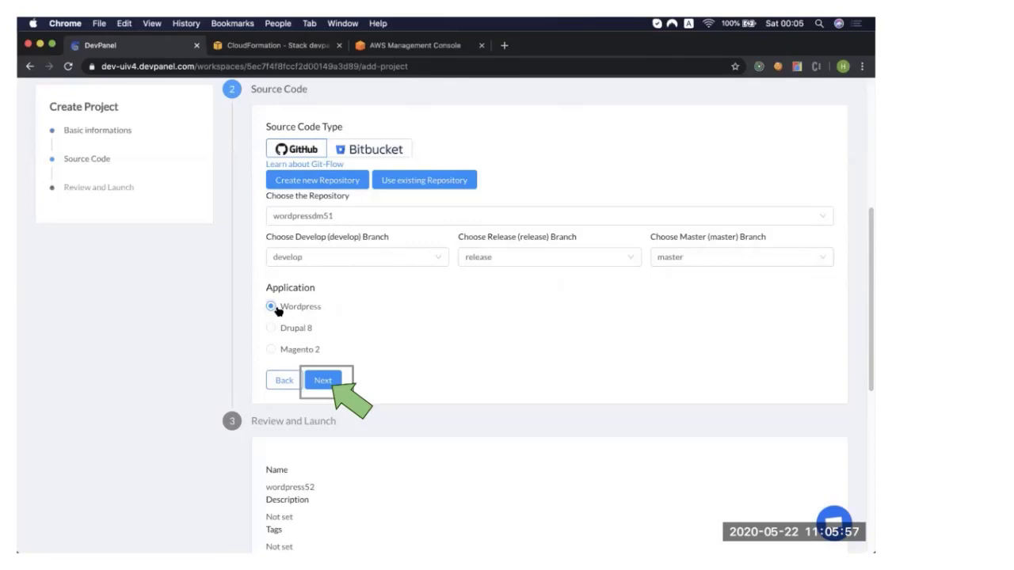
{"action": "left_click", "coordinate": [321, 182]}
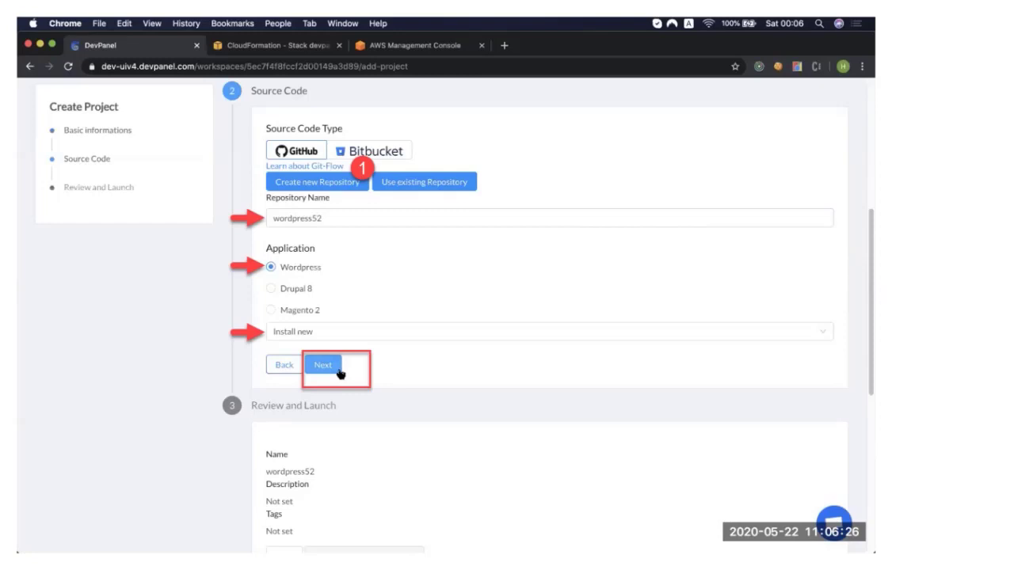
{"action": "left_click", "coordinate": [322, 365]}
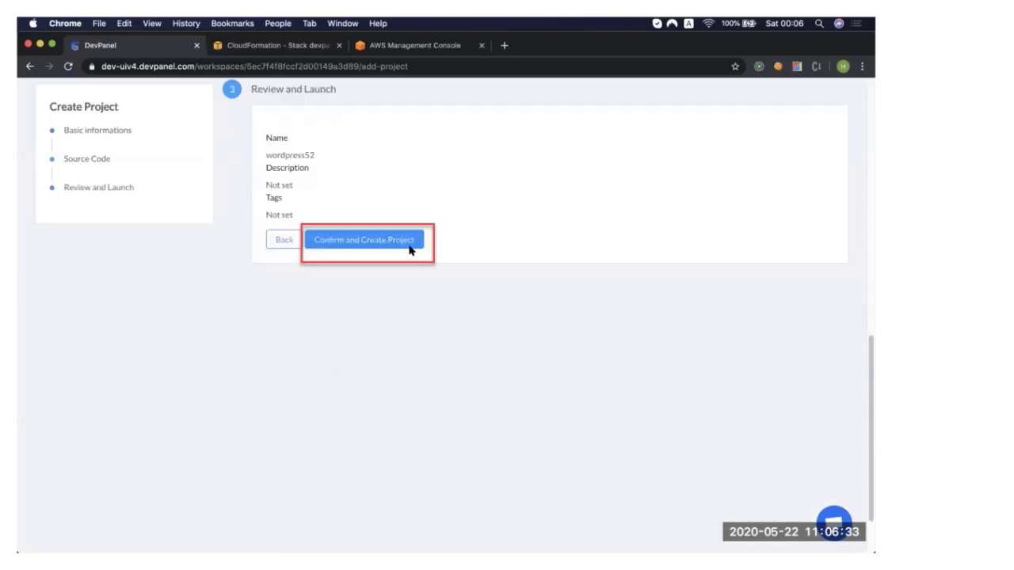
{"action": "left_click", "coordinate": [359, 246]}
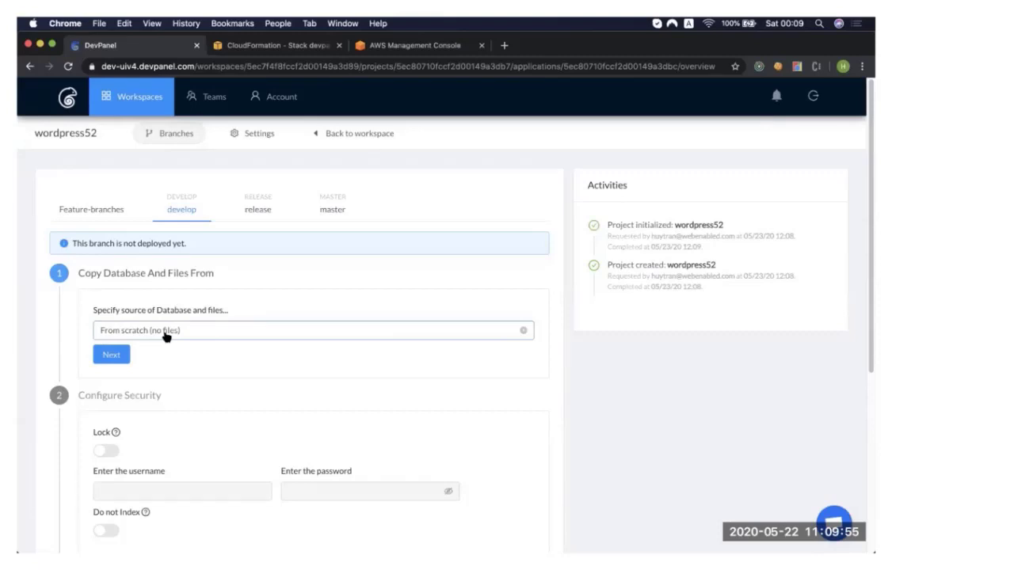
Try importing the develop branch's database and files from a file or URL.
{"action": "left_click", "coordinate": [171, 331]}
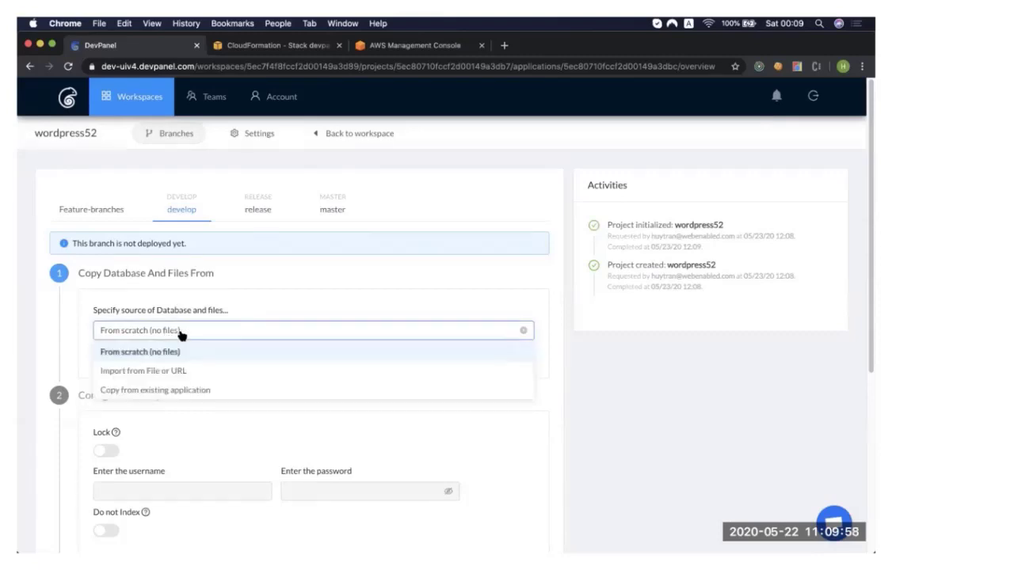
{"action": "left_click", "coordinate": [143, 370]}
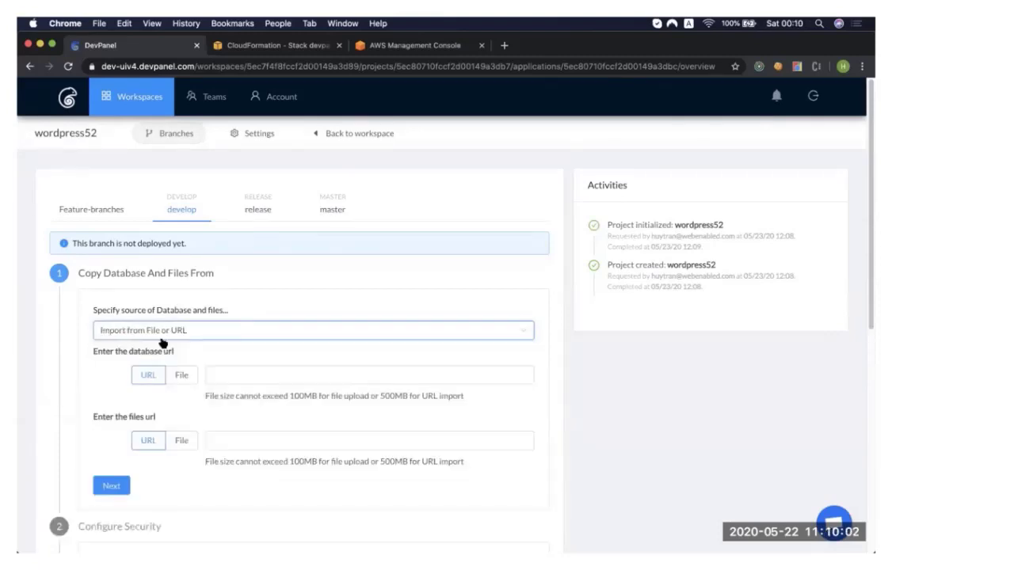
{"action": "scroll", "coordinate": [162, 342], "scroll_direction": "down", "scroll_amount": 1}
{"action": "left_click", "coordinate": [177, 334]}
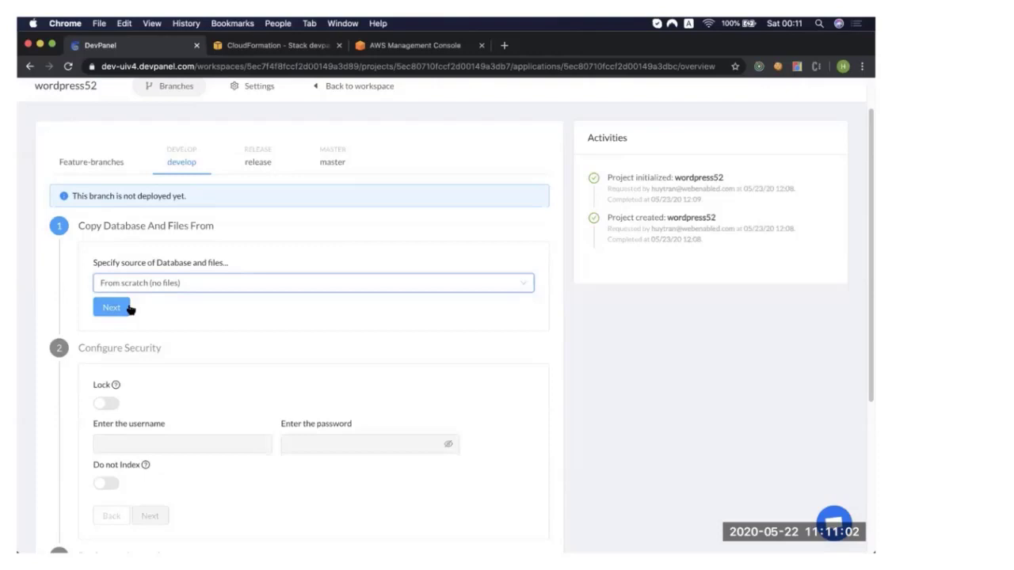
Deploy the develop branch from scratch with the lock enabled, username admin and the lock password.
{"action": "left_click", "coordinate": [112, 307]}
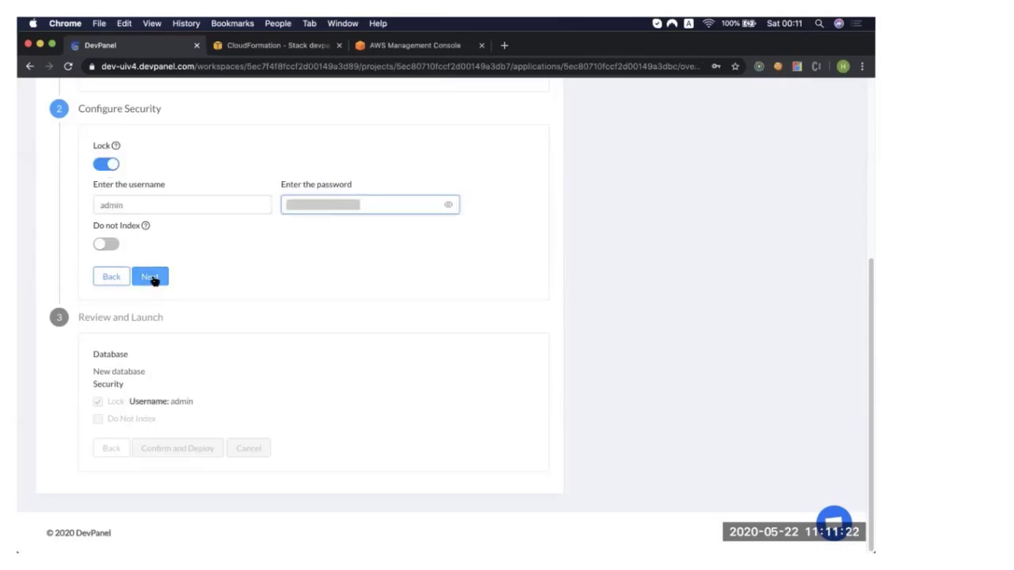
{"action": "left_click", "coordinate": [151, 277]}
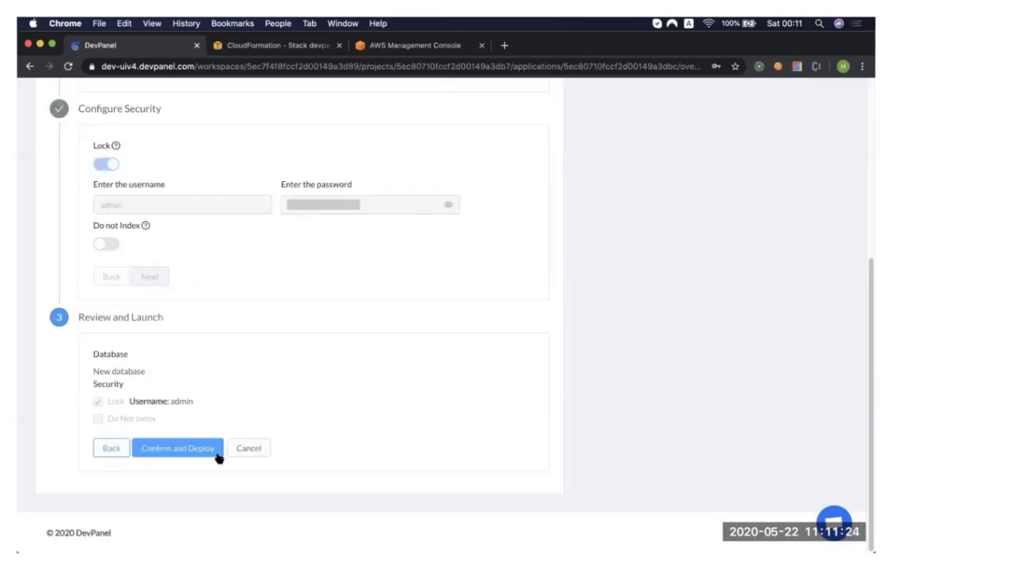
{"action": "left_click", "coordinate": [190, 448]}
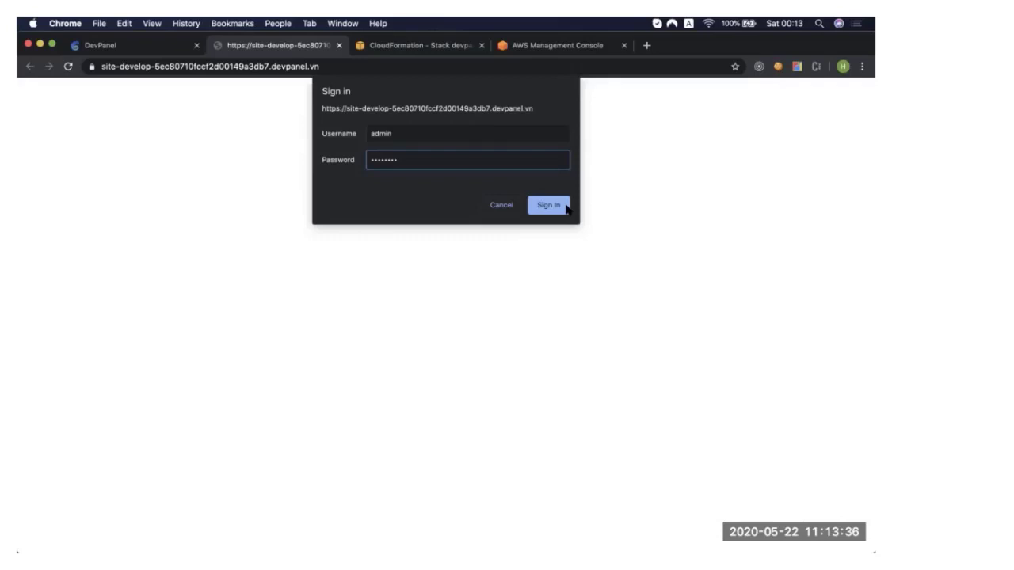
Install WordPress on the password-locked develop site with title demo5 and log in as admin with the account password.
{"action": "left_click", "coordinate": [548, 205]}
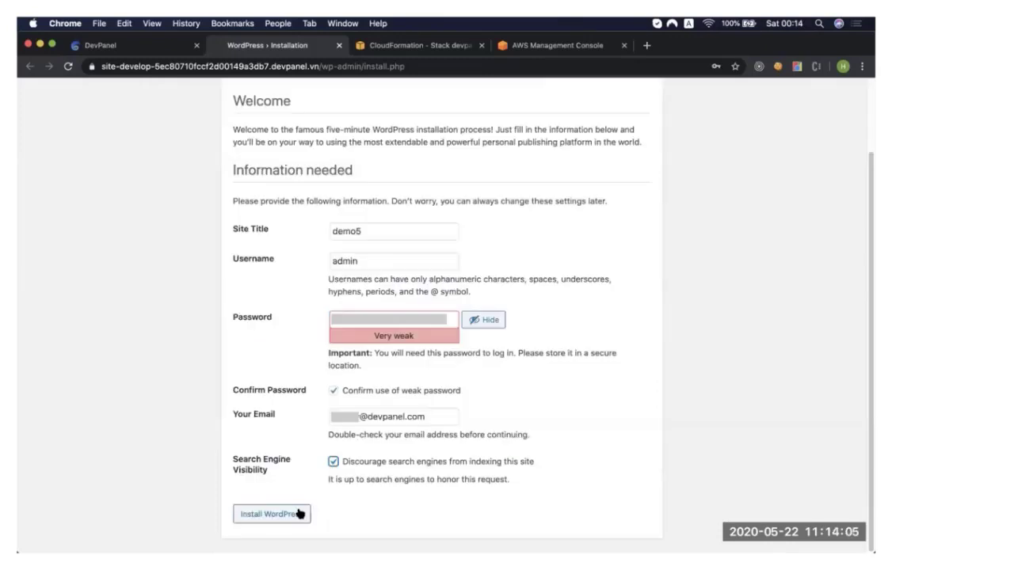
{"action": "left_click", "coordinate": [299, 514]}
{"action": "left_click", "coordinate": [254, 319]}
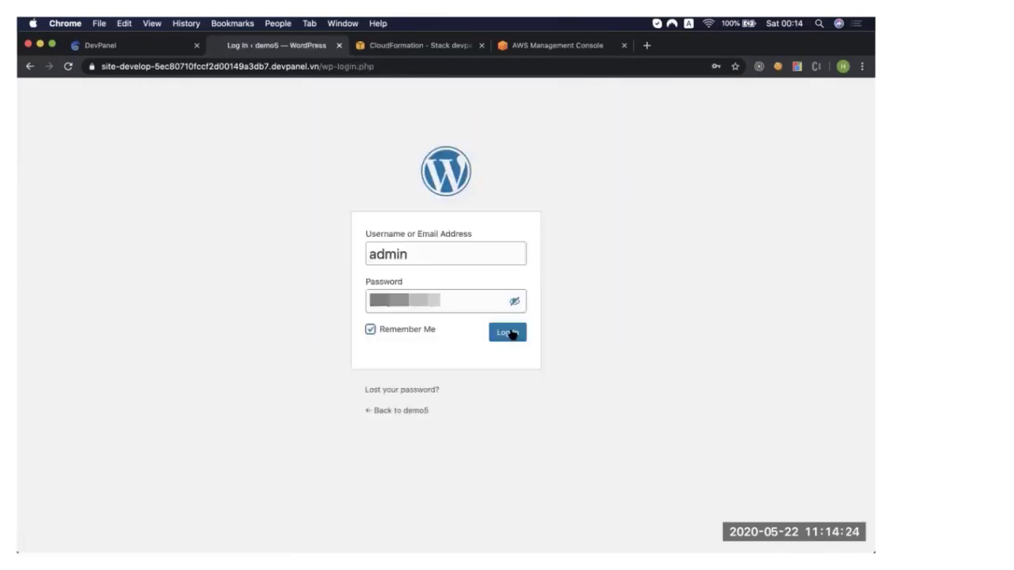
{"action": "left_click", "coordinate": [507, 333]}
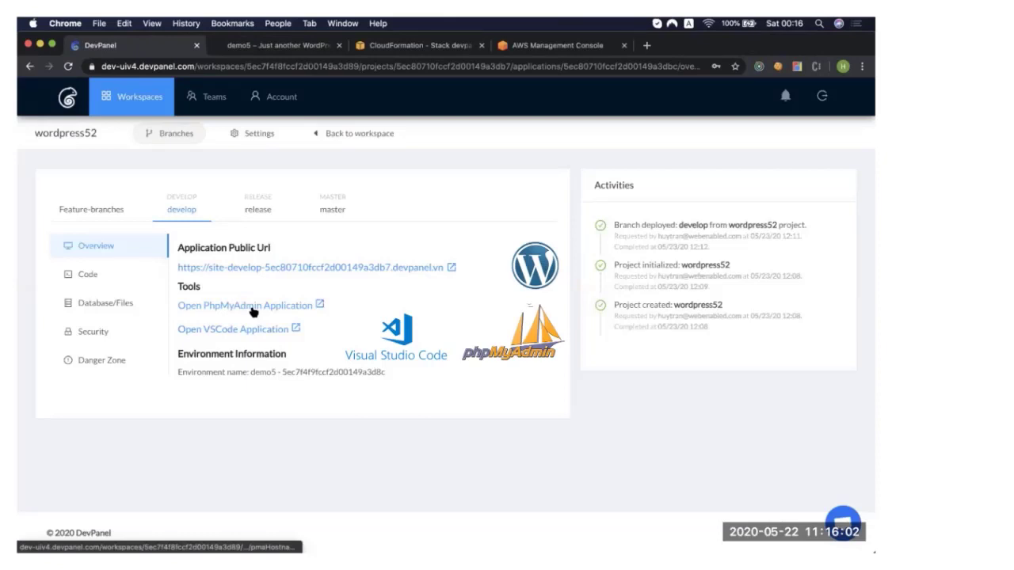
Open phpMyAdmin for the develop branch and view the namegcyicpumg database.
{"action": "left_click", "coordinate": [252, 308]}
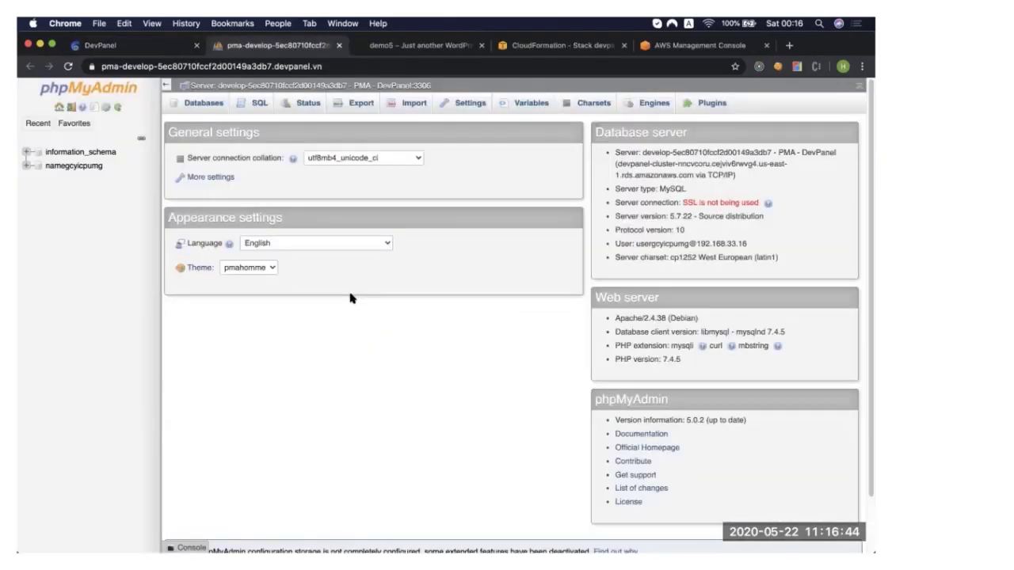
{"action": "left_click", "coordinate": [74, 165]}
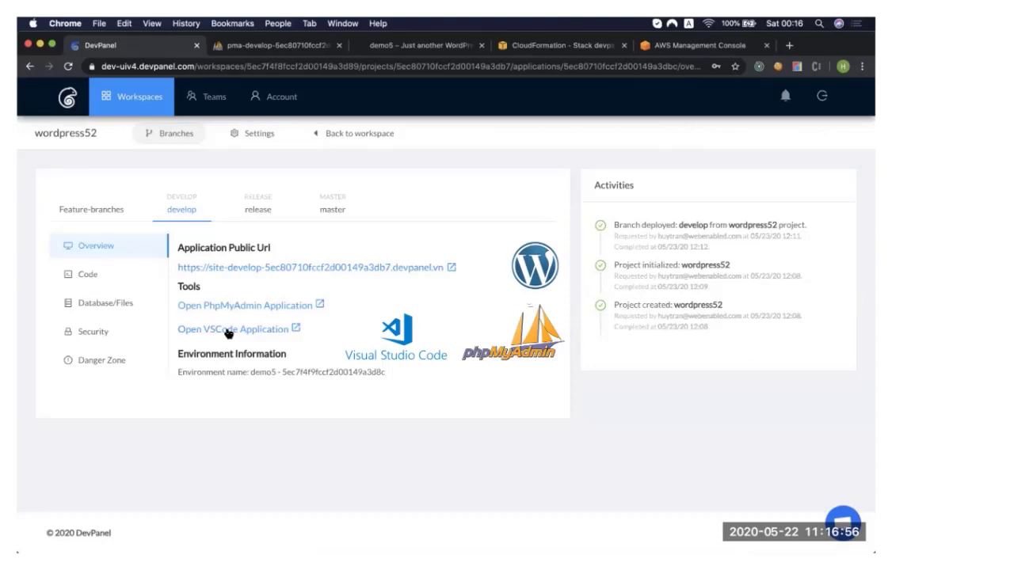
List the develop branch's files with ls in the VS Code application's terminal and page through the Composer help.
{"action": "left_click", "coordinate": [226, 330]}
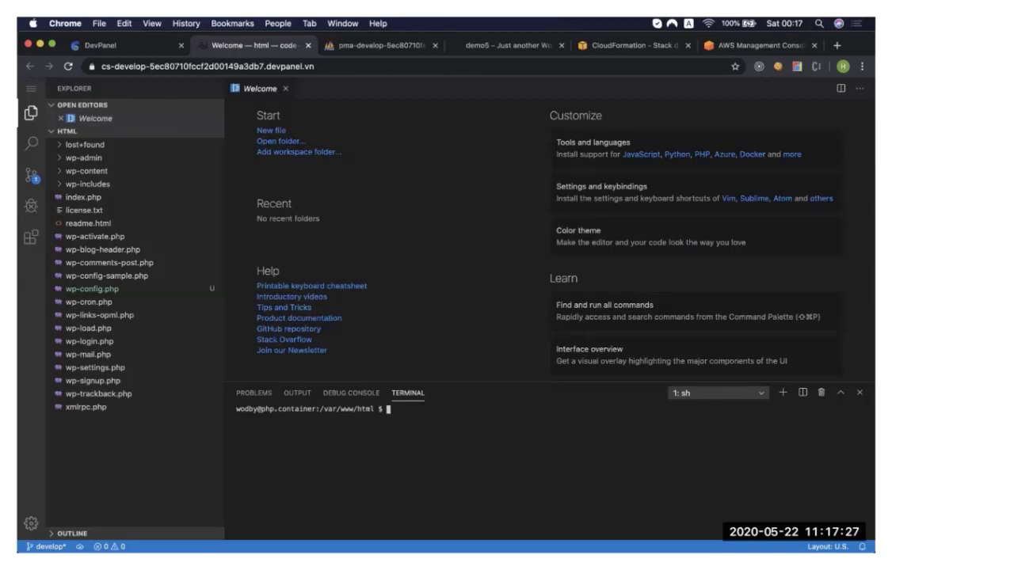
{"action": "type", "text": "ls"}
{"action": "key", "text": "Return"}
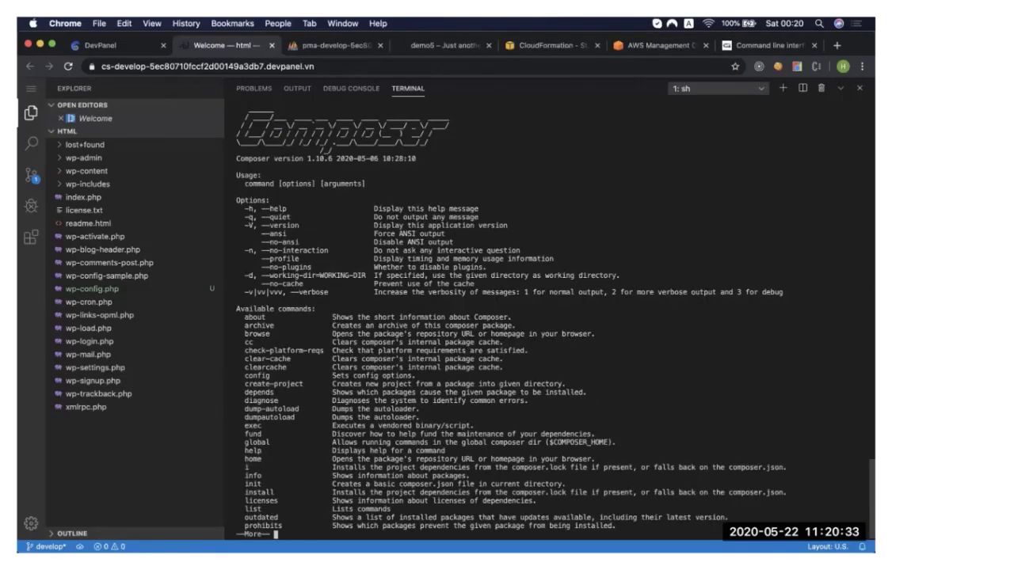
{"action": "key", "text": "space"}
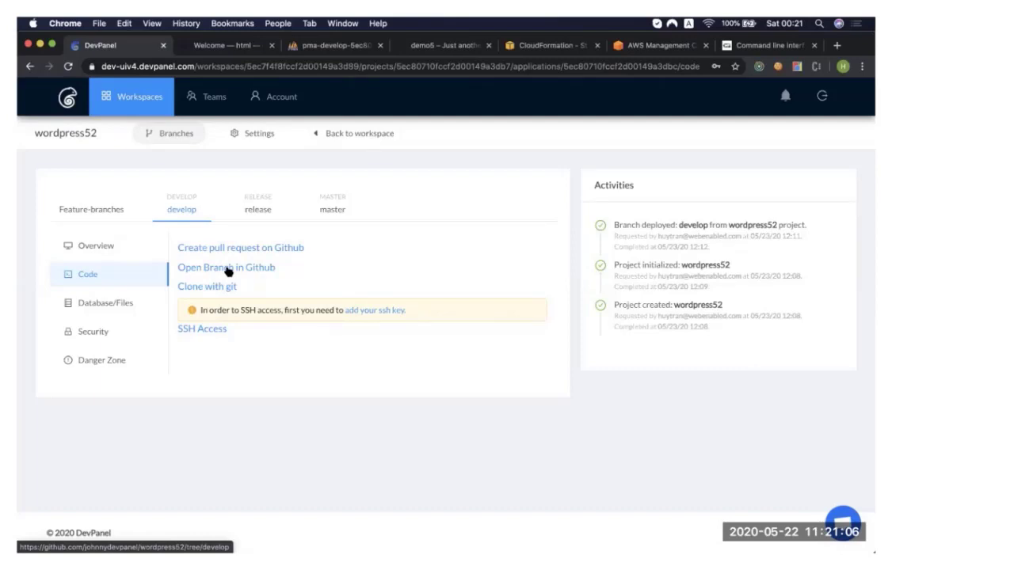
Export the develop branch's database for use on the local machine.
{"action": "left_click", "coordinate": [228, 270]}
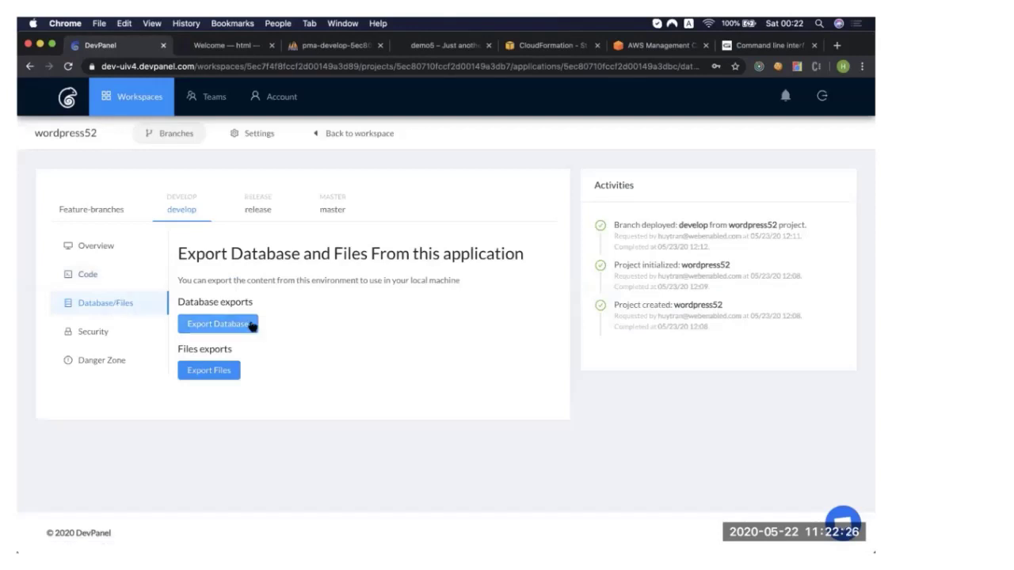
{"action": "left_click", "coordinate": [220, 325]}
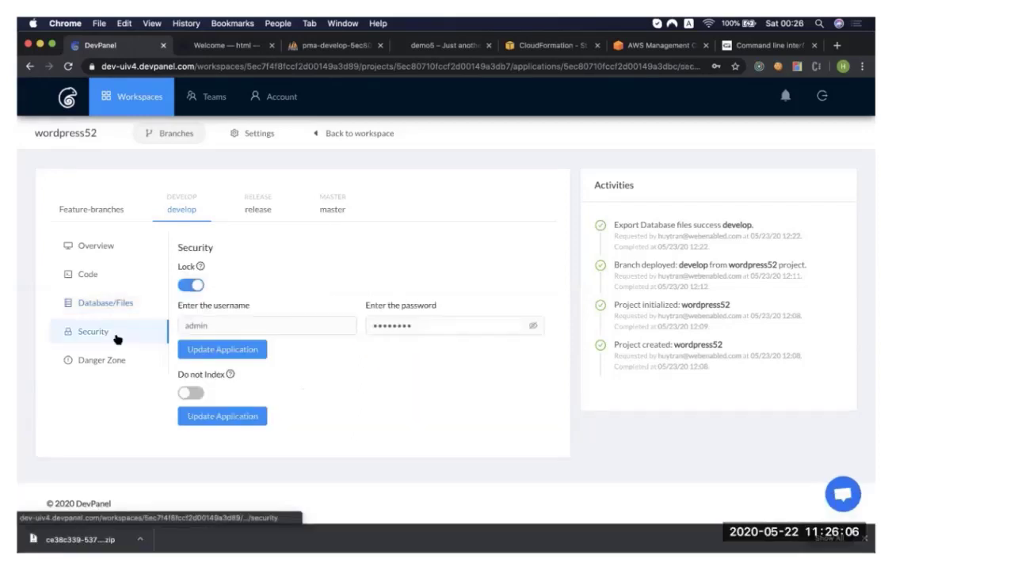
Open the develop branch's deletion settings and enter develop as the confirmation name.
{"action": "left_click", "coordinate": [146, 359]}
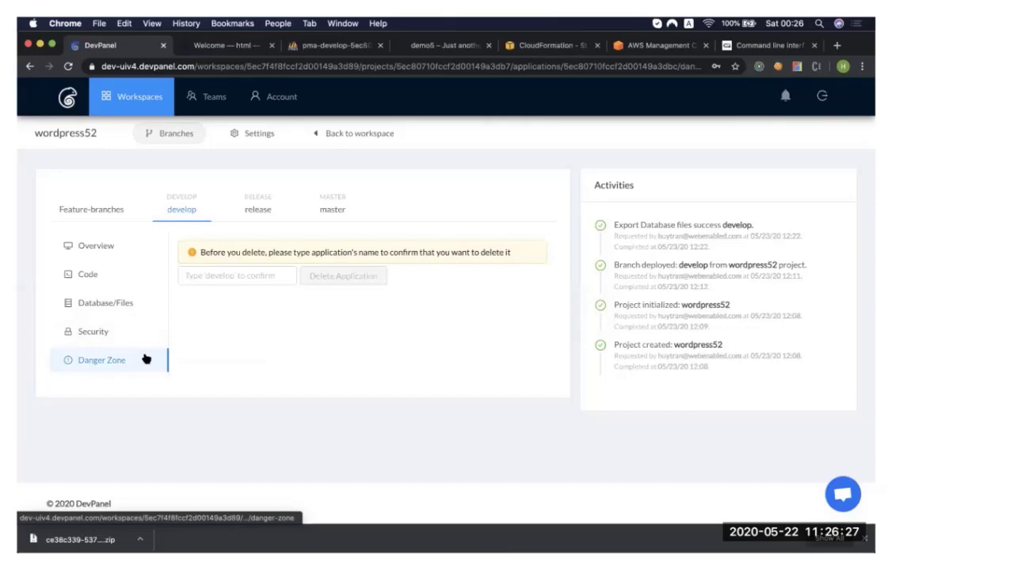
{"action": "left_click", "coordinate": [236, 275]}
{"action": "type", "text": "develop"}
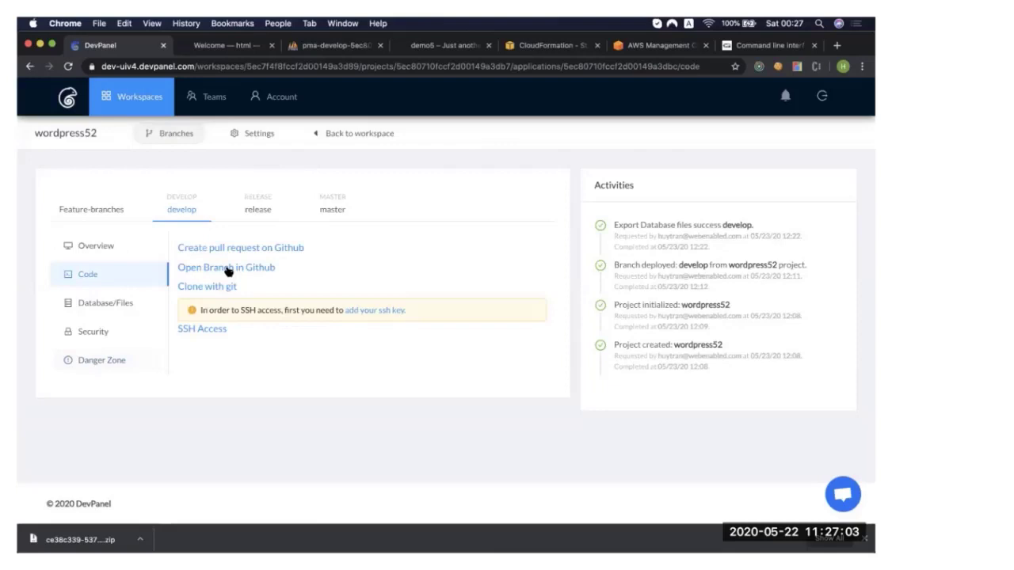
Open the develop branch in GitHub and create a new branch named feature1 from it.
{"action": "left_click", "coordinate": [226, 267]}
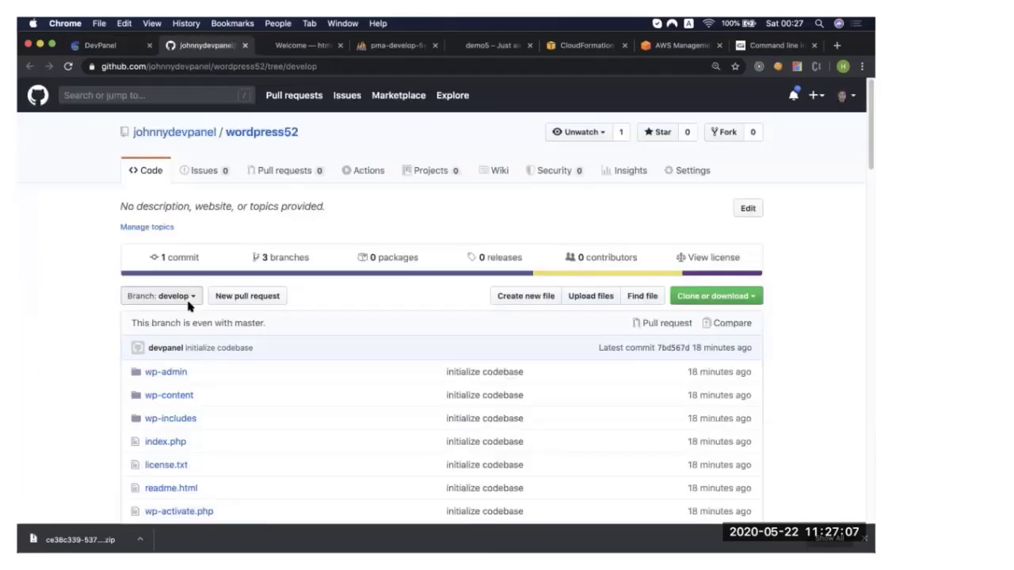
{"action": "left_click", "coordinate": [189, 300]}
{"action": "type", "text": "feature1"}
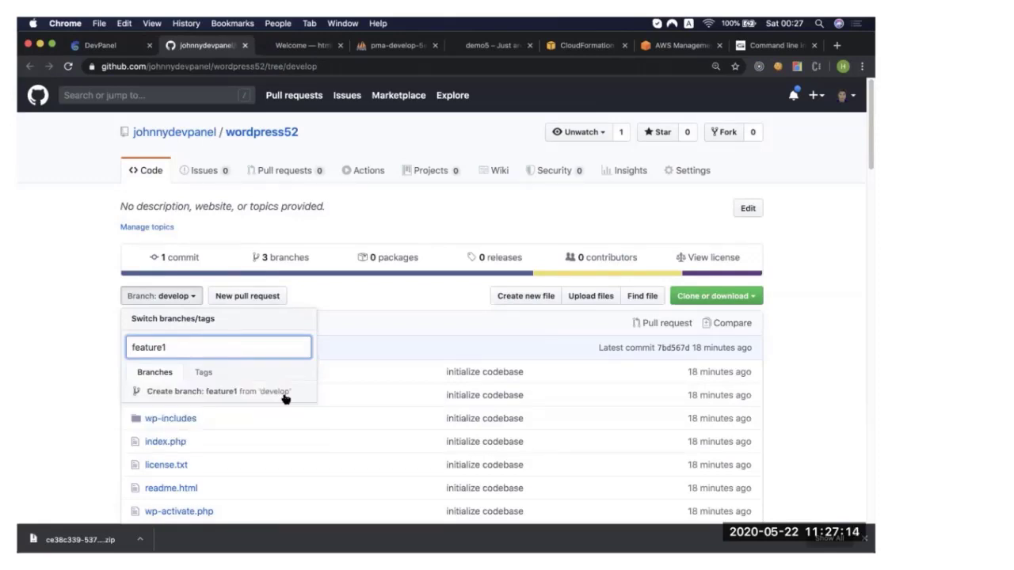
{"action": "left_click", "coordinate": [285, 391]}
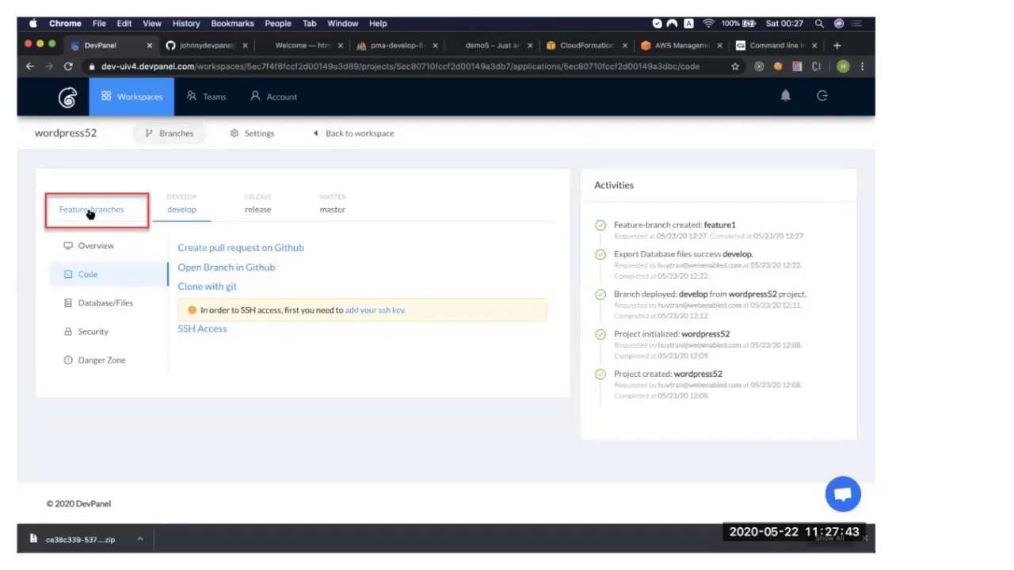
Deploy the feature1 branch with its database and files copied from the existing develop application, leaving Lock and Do not Index off.
{"action": "left_click", "coordinate": [90, 213]}
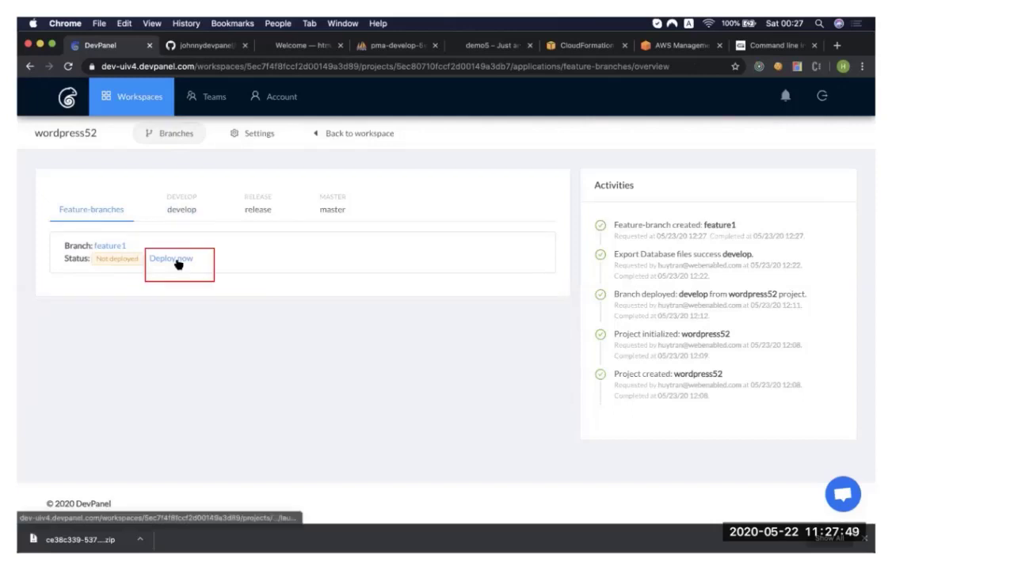
{"action": "left_click", "coordinate": [171, 259]}
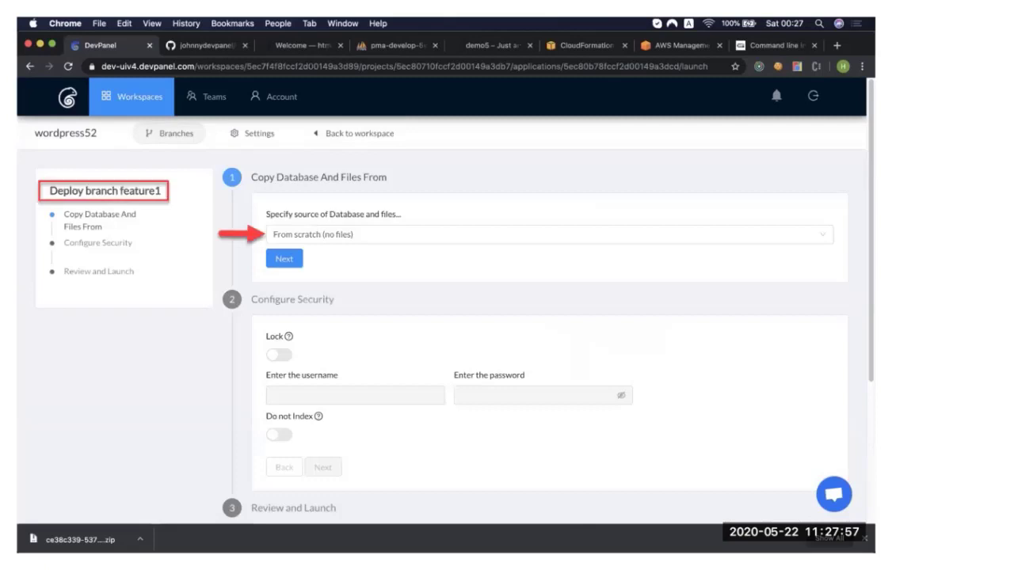
{"action": "left_click", "coordinate": [331, 235]}
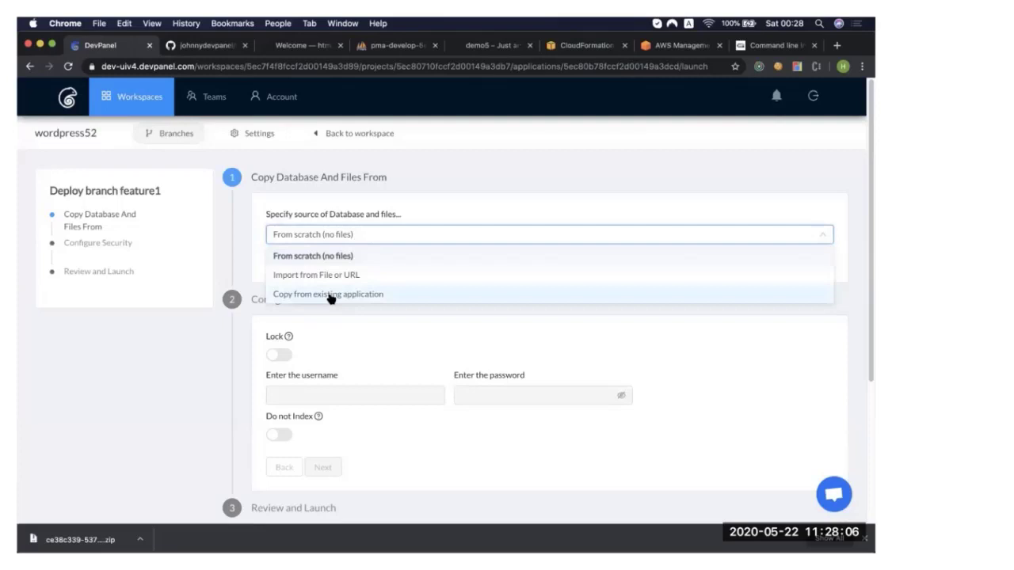
{"action": "left_click", "coordinate": [331, 295]}
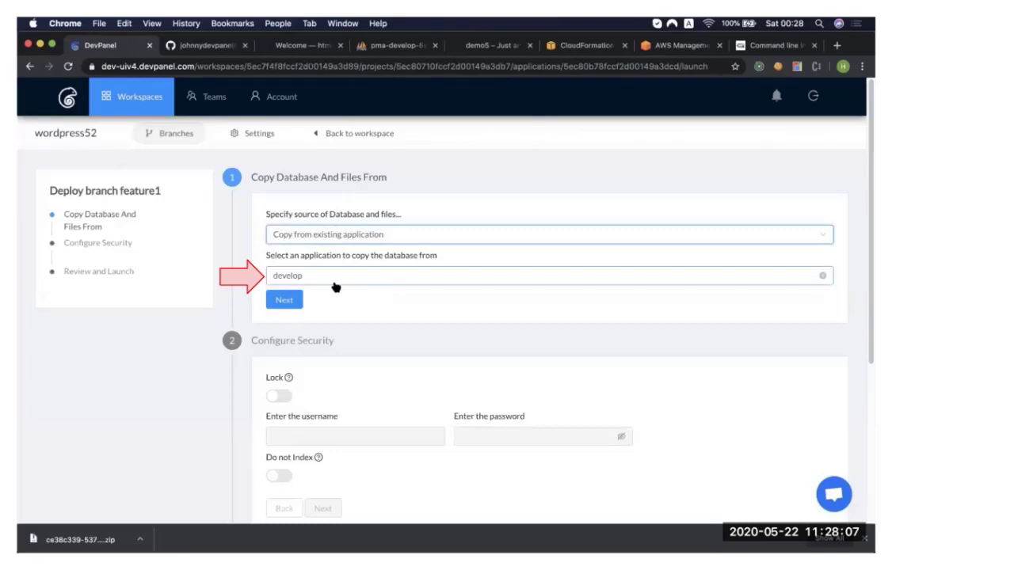
{"action": "left_click", "coordinate": [333, 279]}
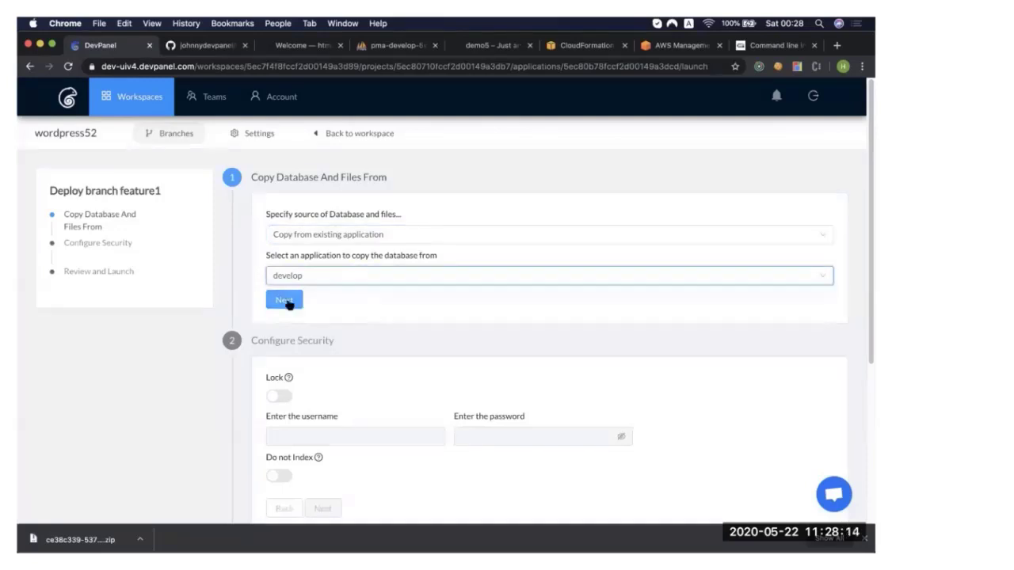
{"action": "left_click", "coordinate": [286, 301]}
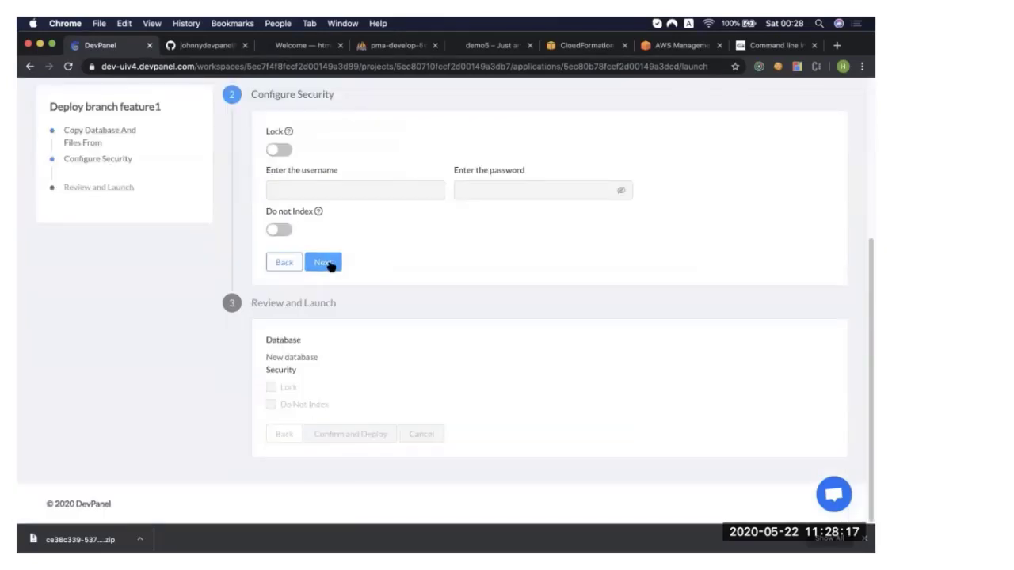
{"action": "left_click", "coordinate": [331, 267]}
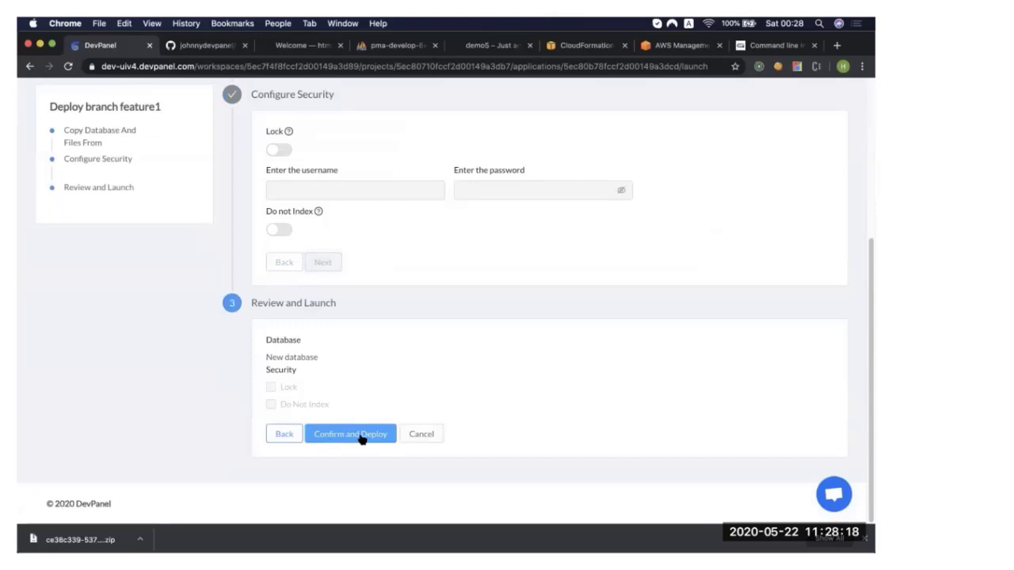
{"action": "left_click", "coordinate": [361, 438]}
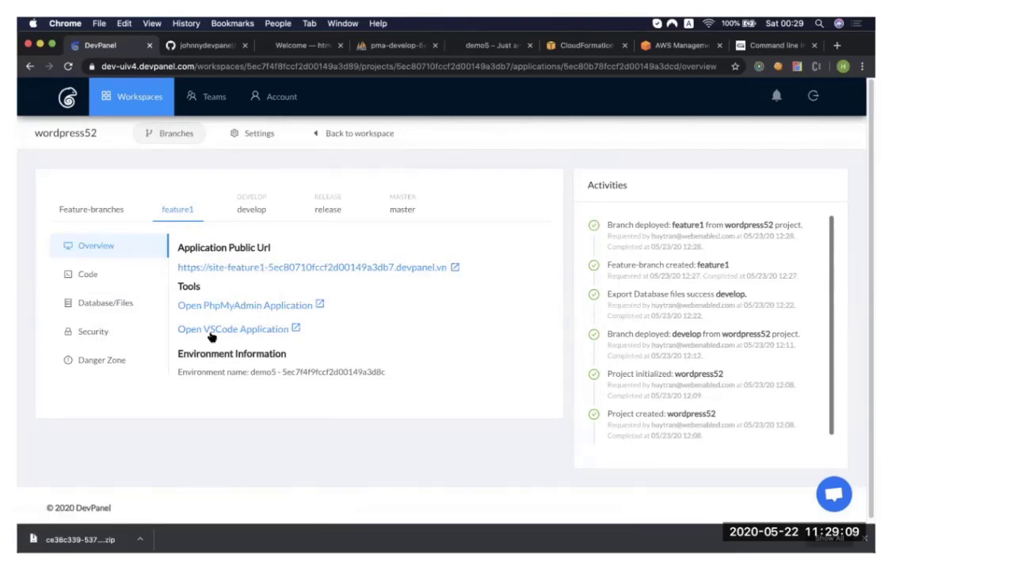
Inspect the feature1 deployment through its public site, its namedtcpyik database in phpMyAdmin and its VSCode application.
{"action": "left_click", "coordinate": [434, 270]}
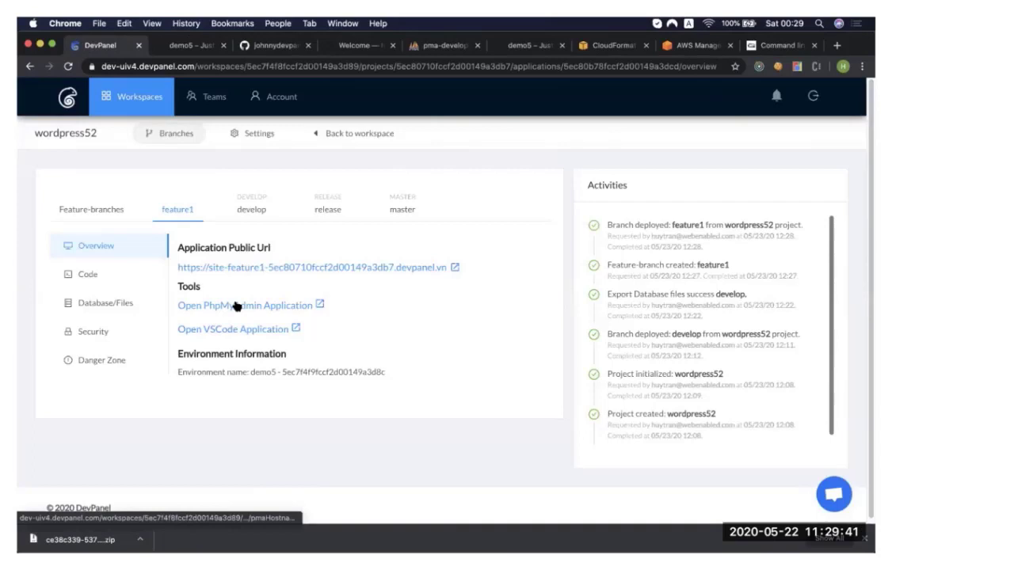
{"action": "left_click", "coordinate": [236, 305]}
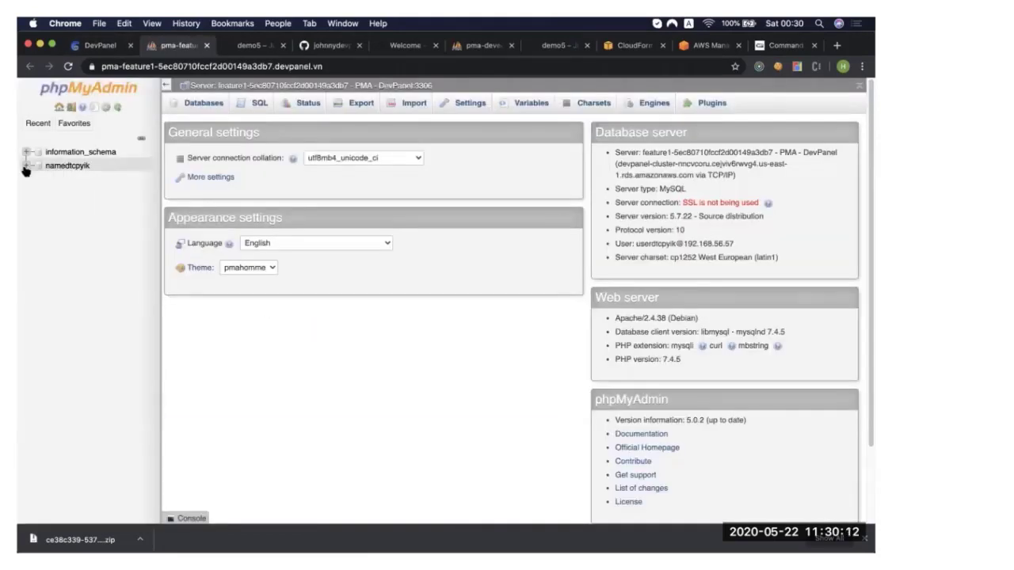
{"action": "left_click", "coordinate": [67, 167]}
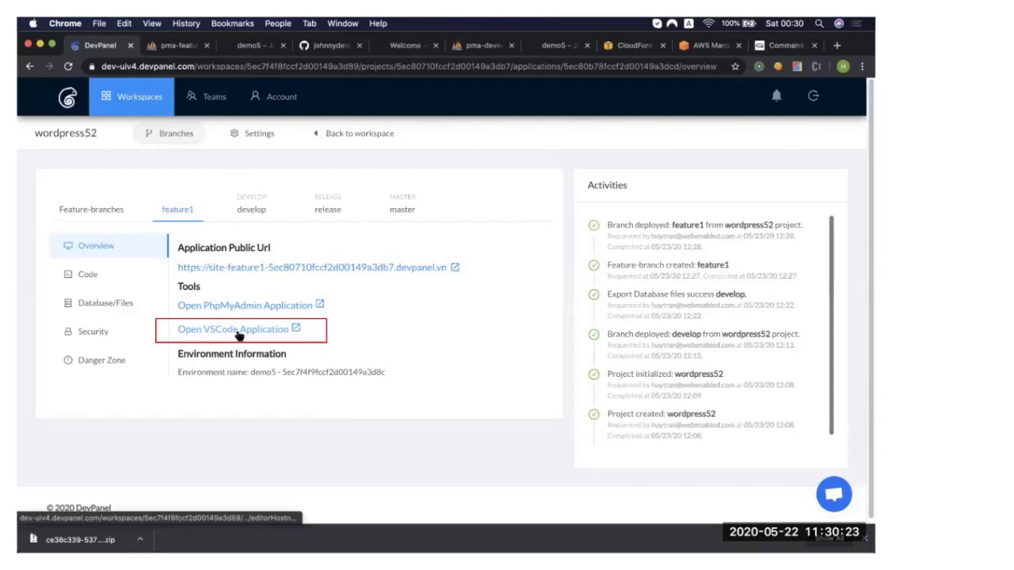
{"action": "left_click", "coordinate": [237, 330]}
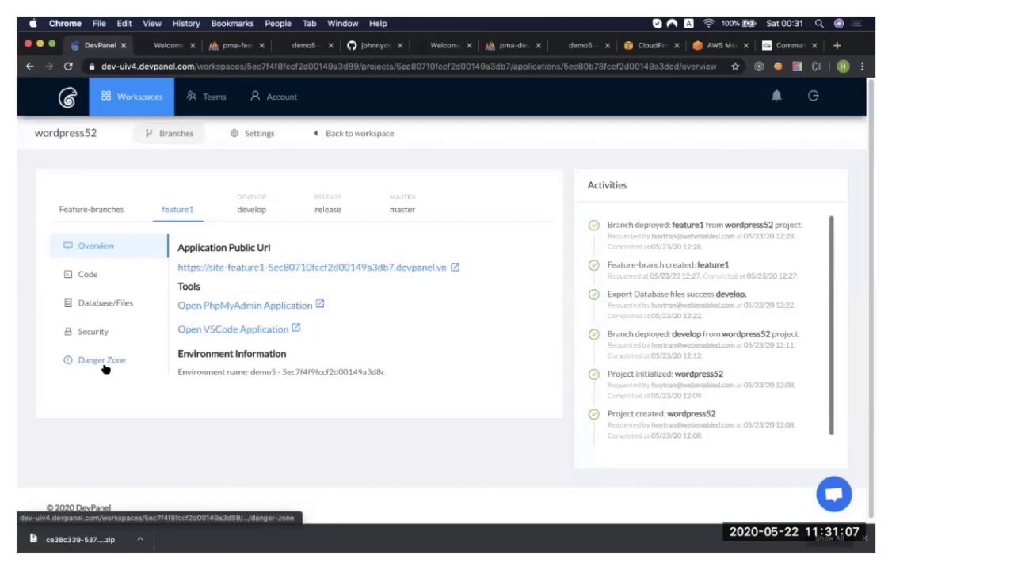
Delete the feature1 application, entering feature1 as the confirmation name.
{"action": "left_click", "coordinate": [107, 366]}
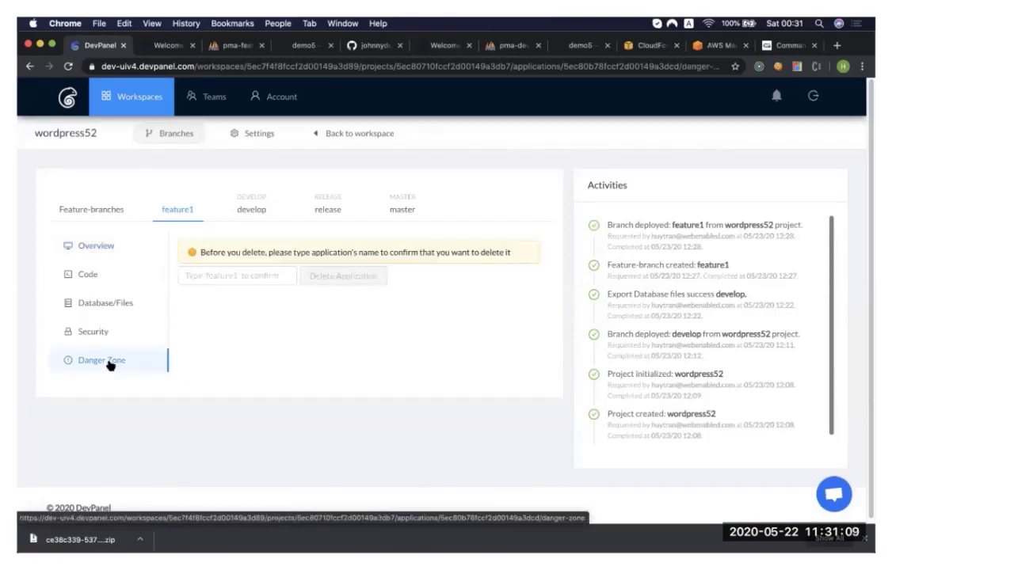
{"action": "left_click", "coordinate": [237, 274]}
{"action": "type", "text": "feature1"}
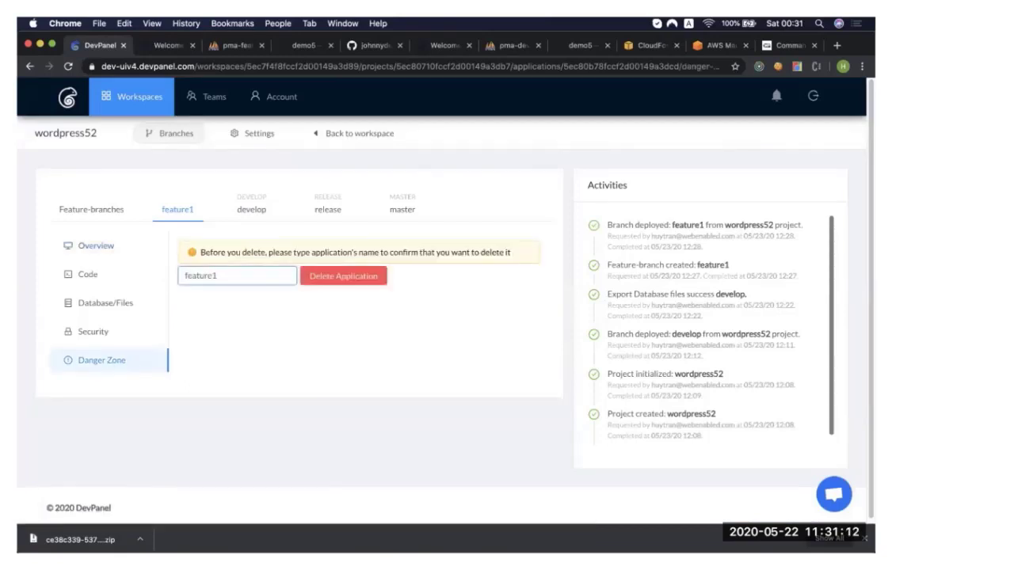
{"action": "left_click", "coordinate": [339, 283]}
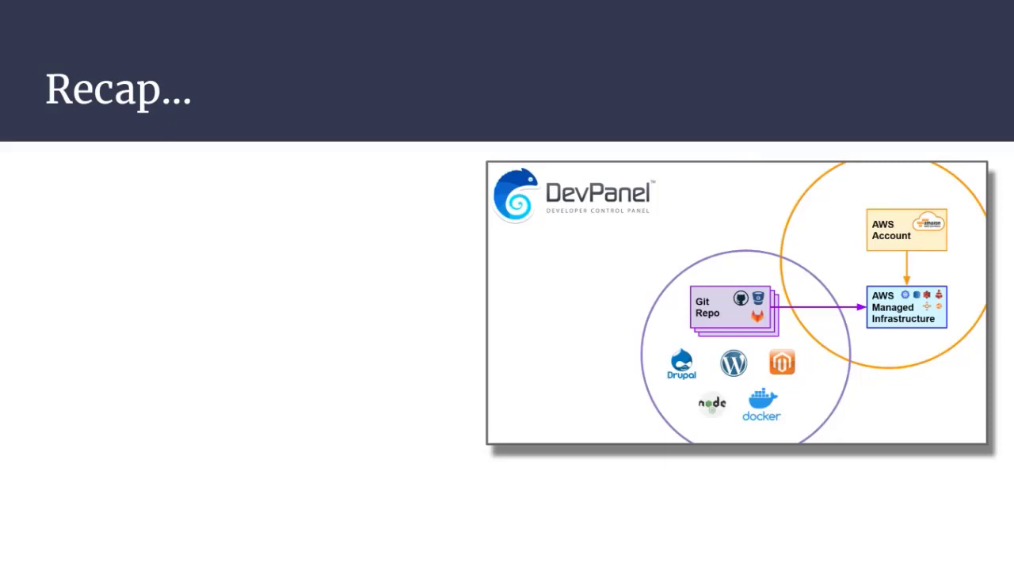
{"action": "left_click", "coordinate": [941, 64]}
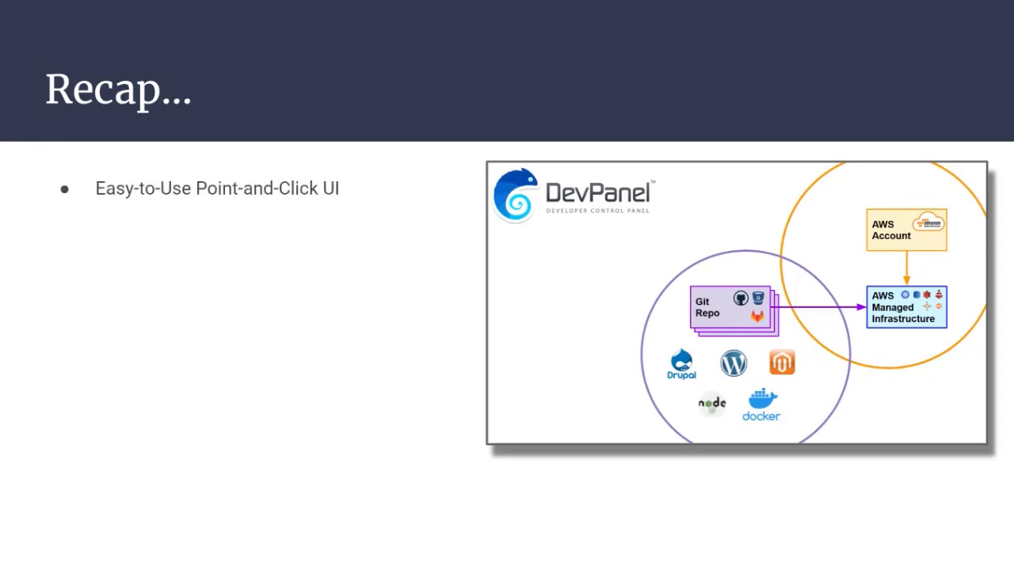
{"action": "left_click", "coordinate": [940, 64]}
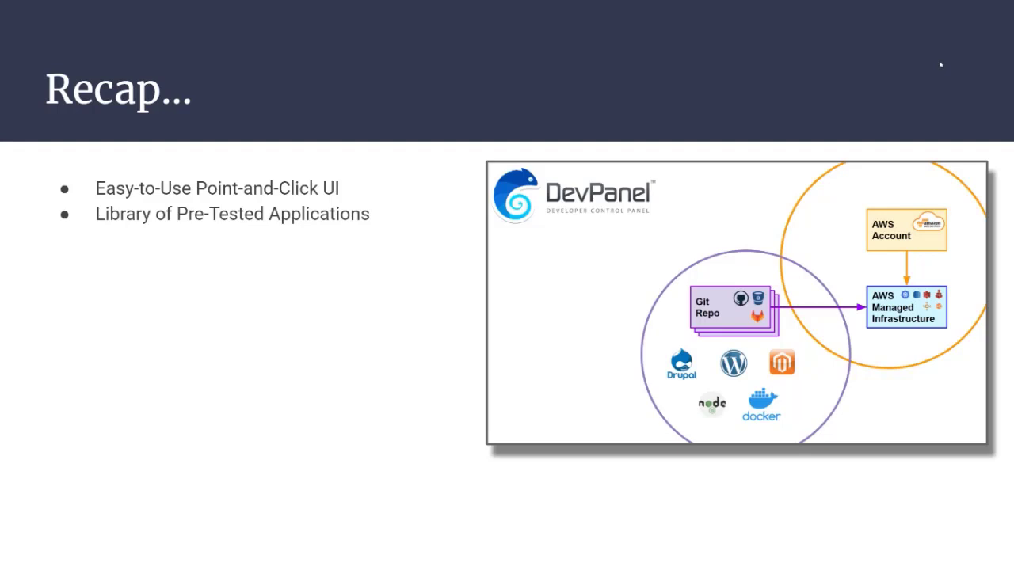